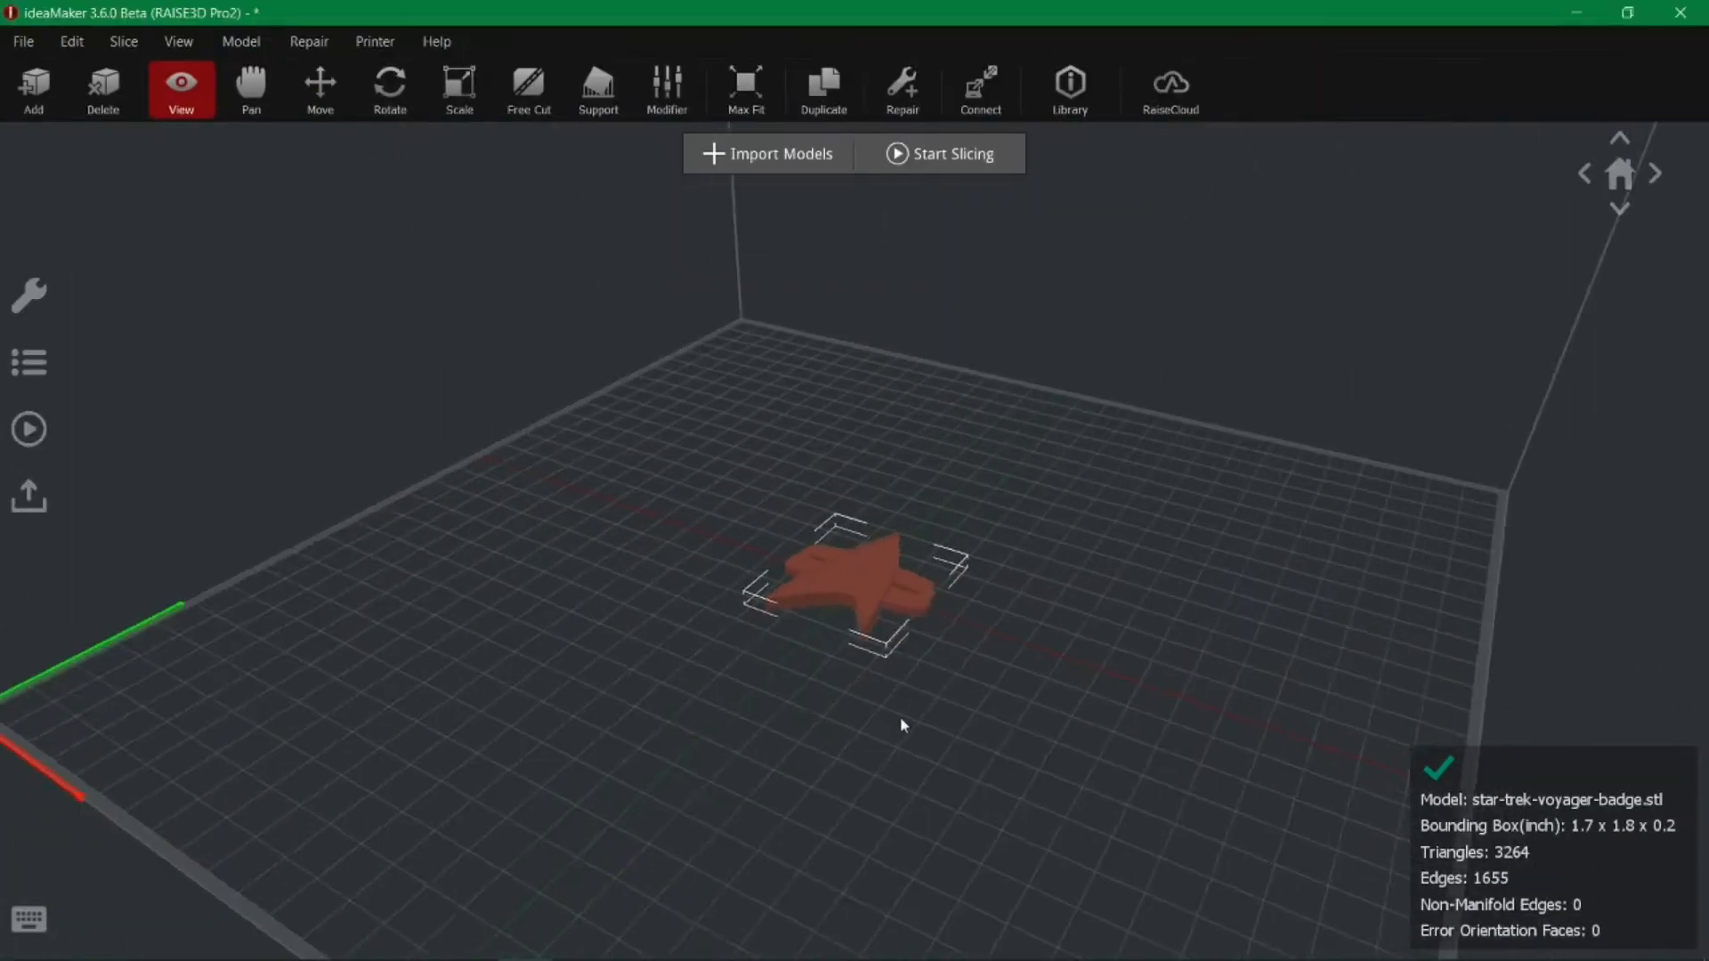
Examine the star-trek-voyager-badge model on the build plate from several angles, distances and view positions
mouse_move(901, 717)
left_mouse_down()
mouse_move(690, 767)
mouse_move(307, 775)
mouse_move(423, 645)
mouse_move(670, 432)
mouse_move(961, 912)
mouse_move(904, 489)
mouse_move(862, 522)
mouse_move(763, 933)
mouse_move(898, 716)
left_mouse_up()
scroll(898, 717, "up", 3)
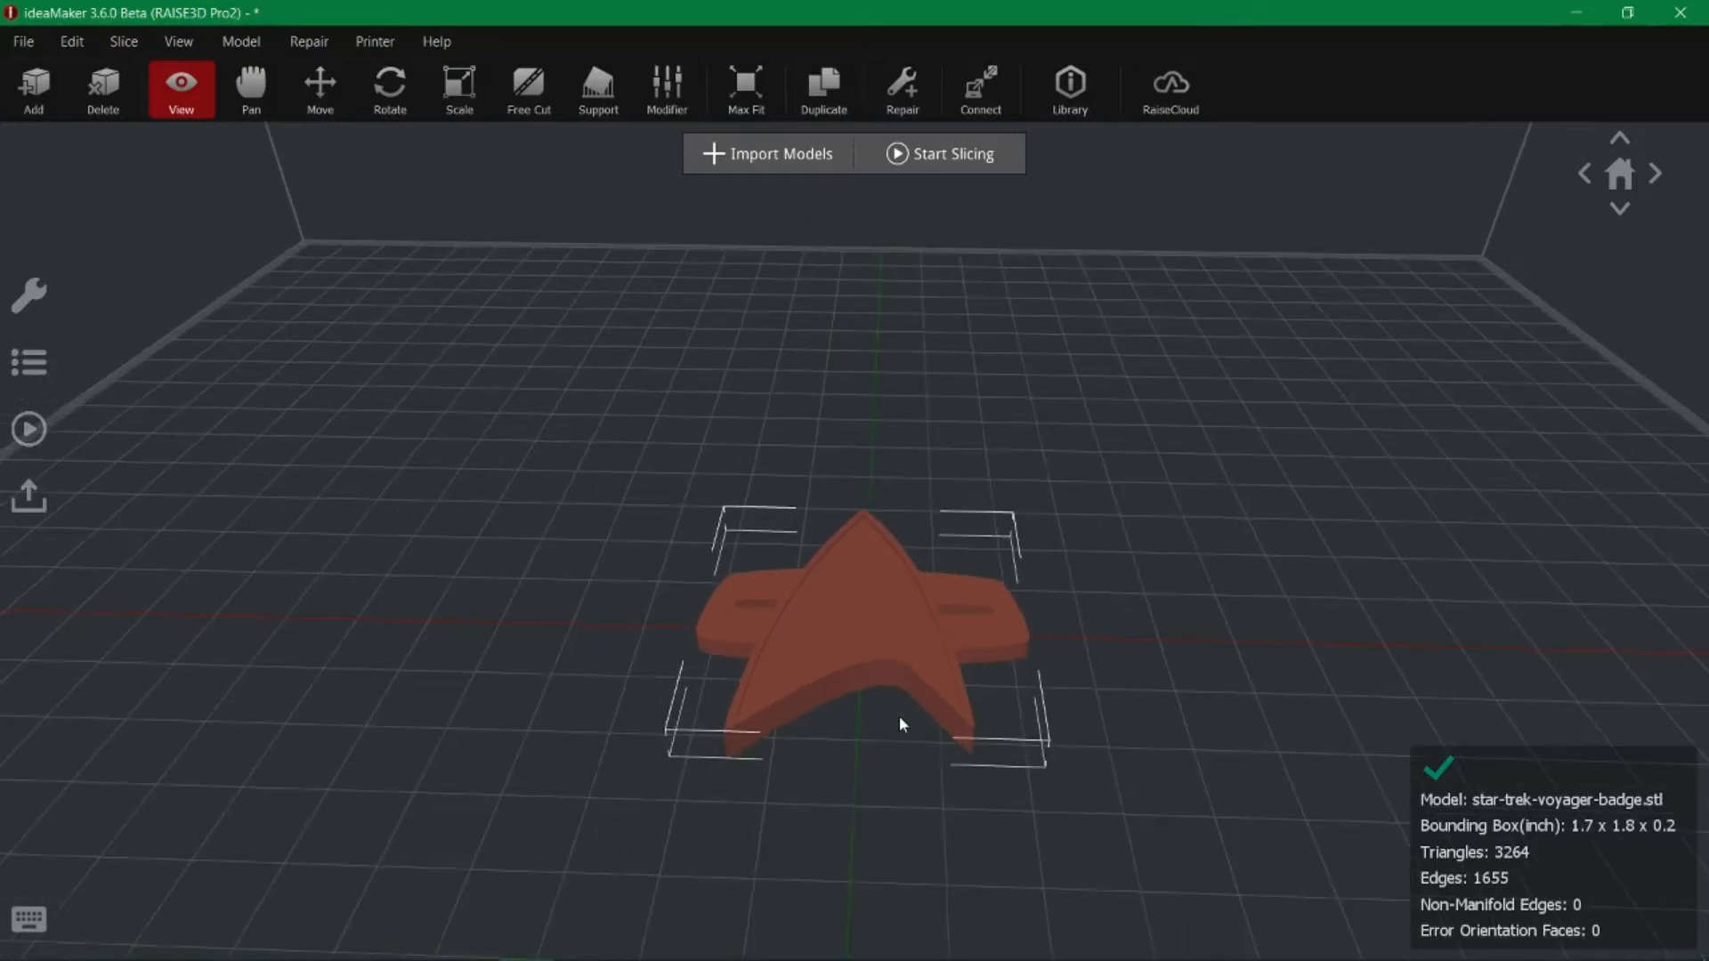
scroll(899, 715, "up", 3)
scroll(898, 716, "down", 5)
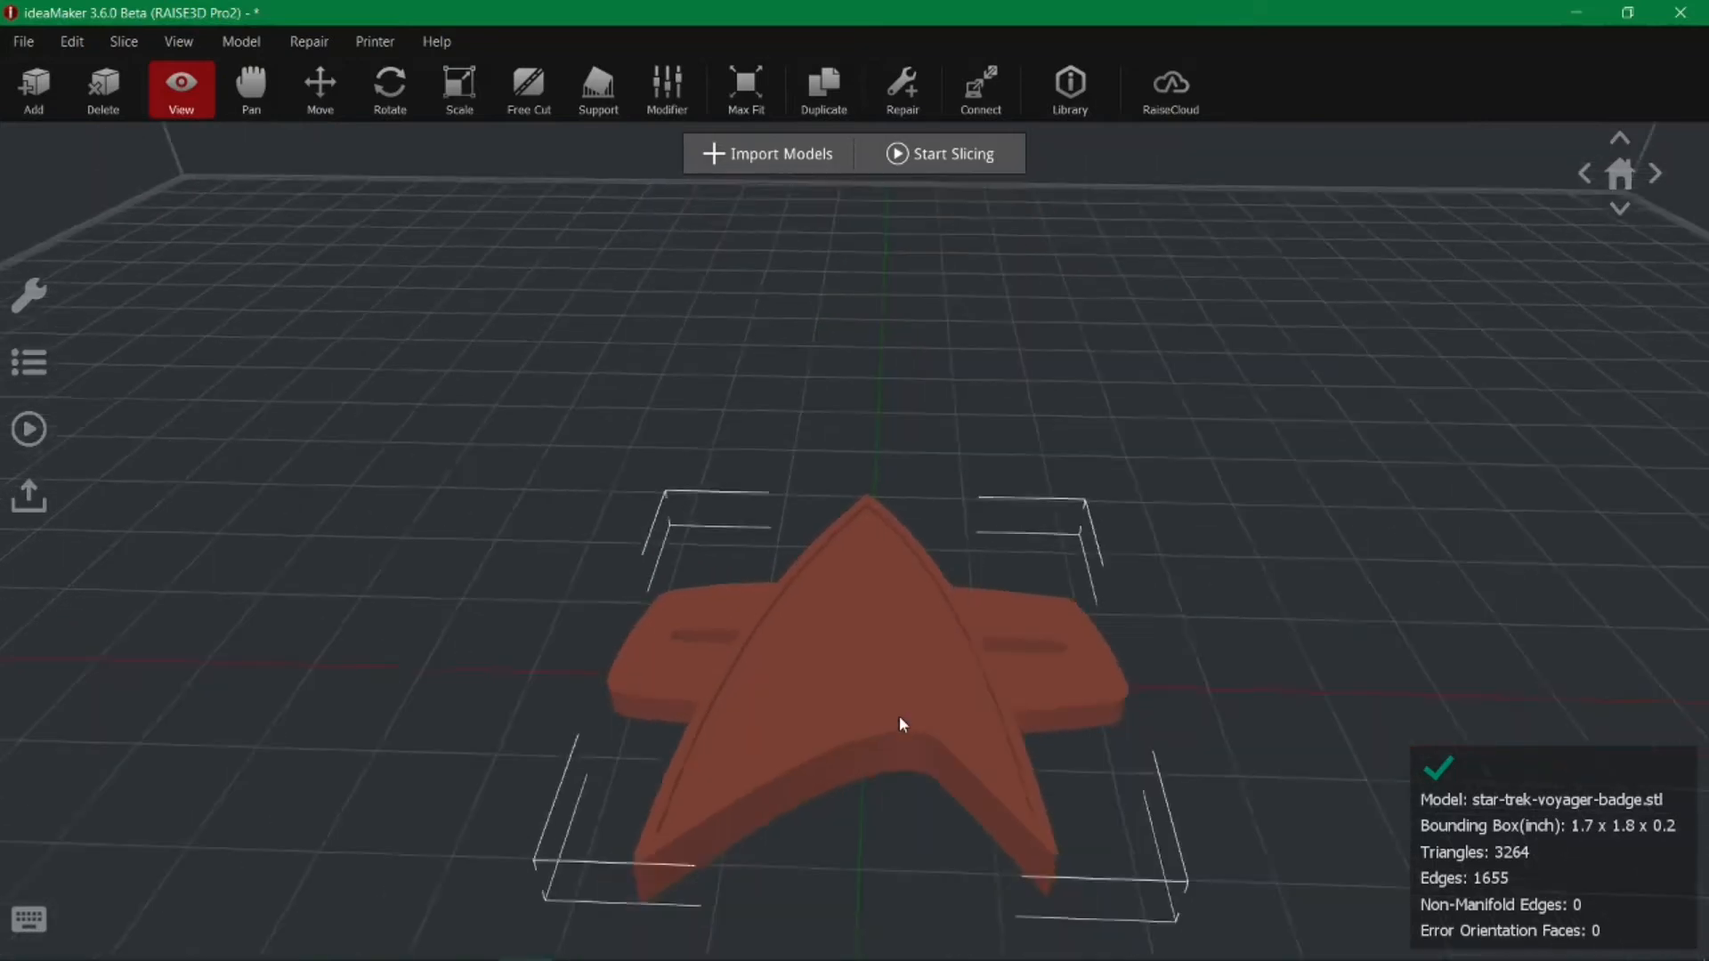
right_click_drag(821, 646, 1056, 526)
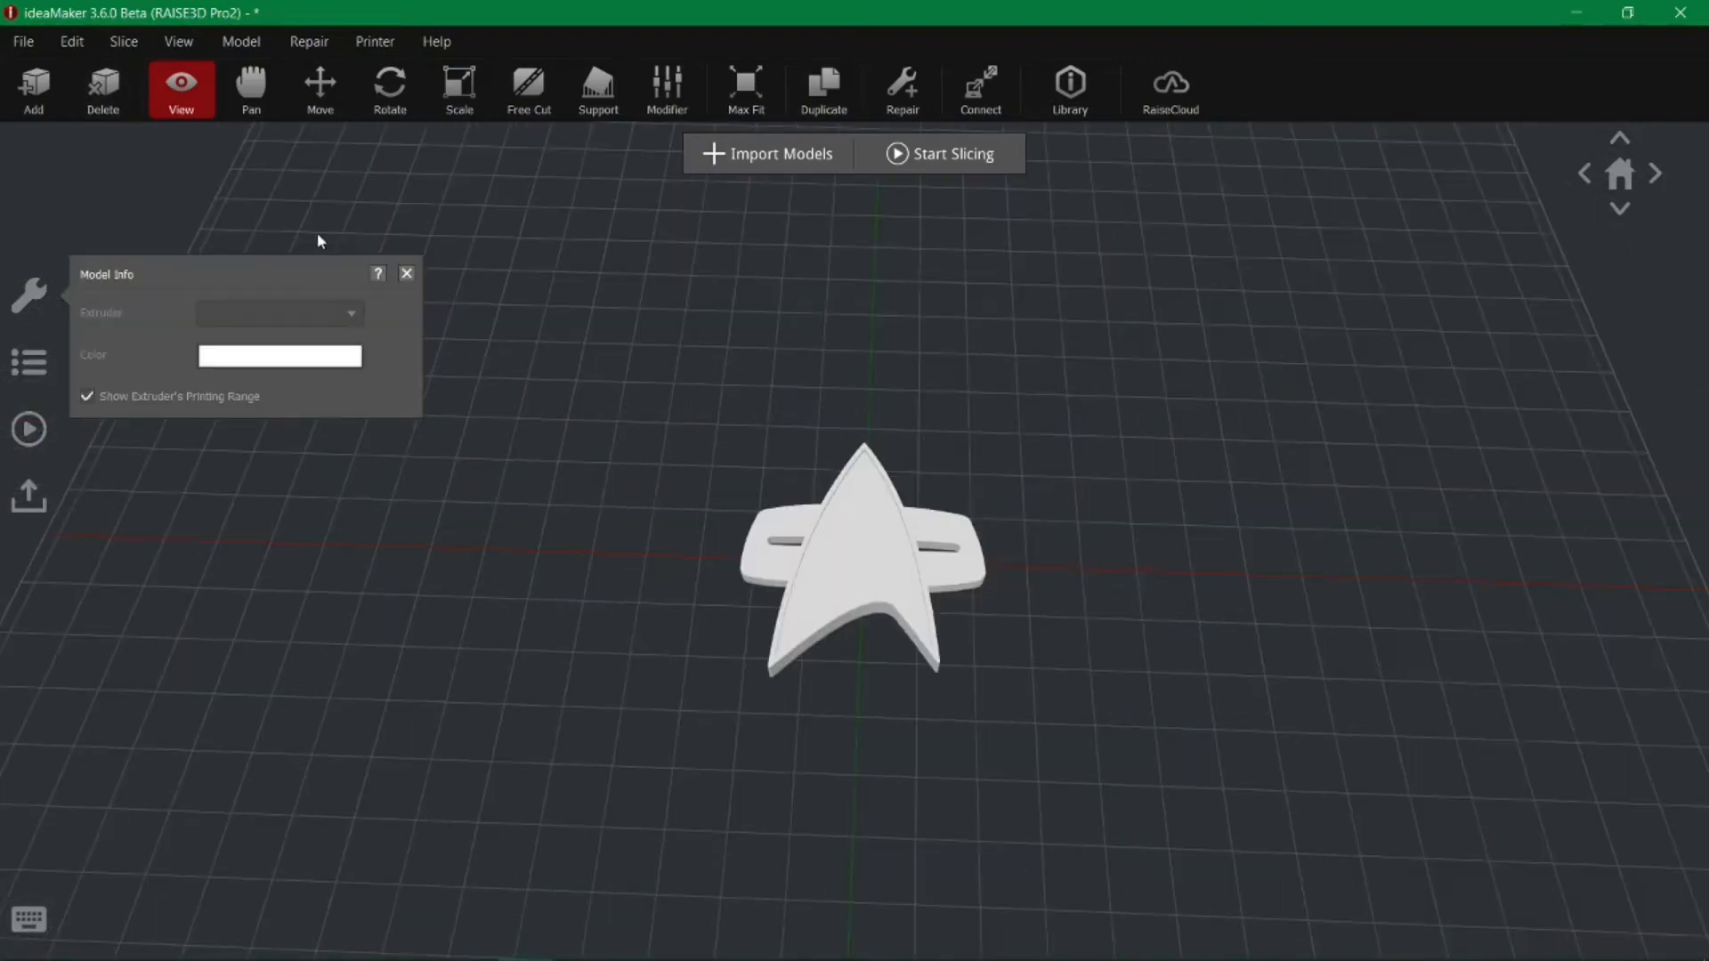
left_click(249, 90)
left_click(184, 89)
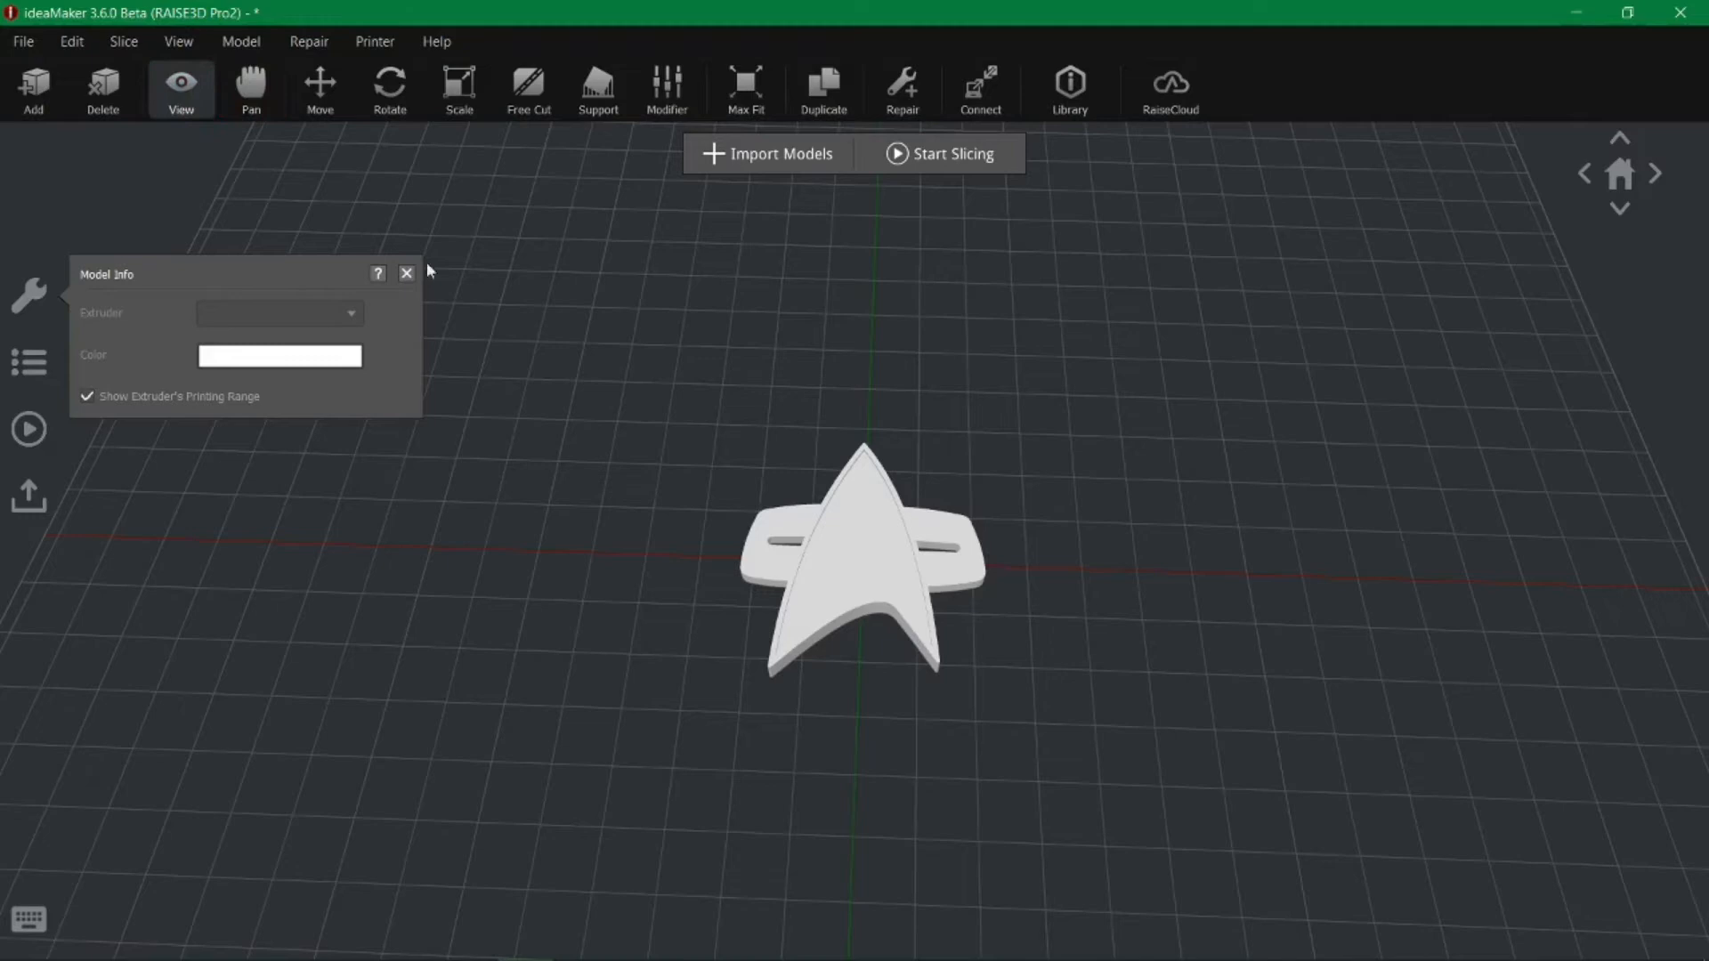
left_click_drag(868, 506, 574, 226)
left_click(251, 90)
left_click_drag(949, 381, 982, 416)
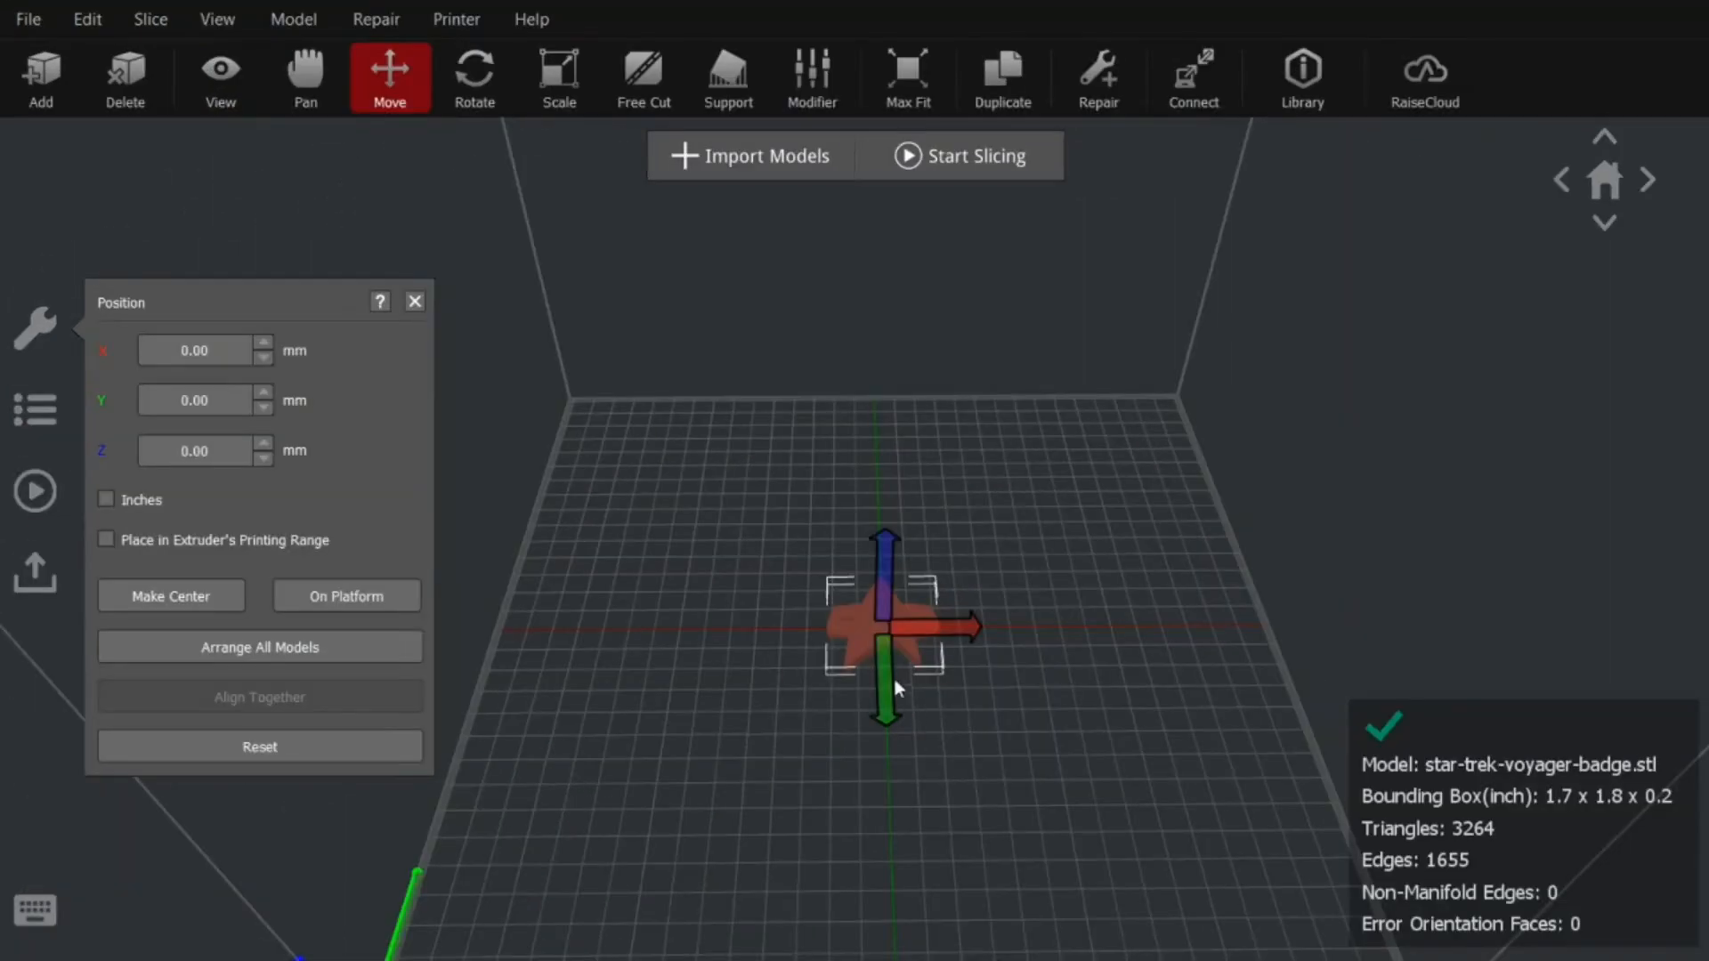
Move the badge freely away from its origin, drop it back onto the platform and centre it on the bed
left_click_drag(890, 686, 891, 819)
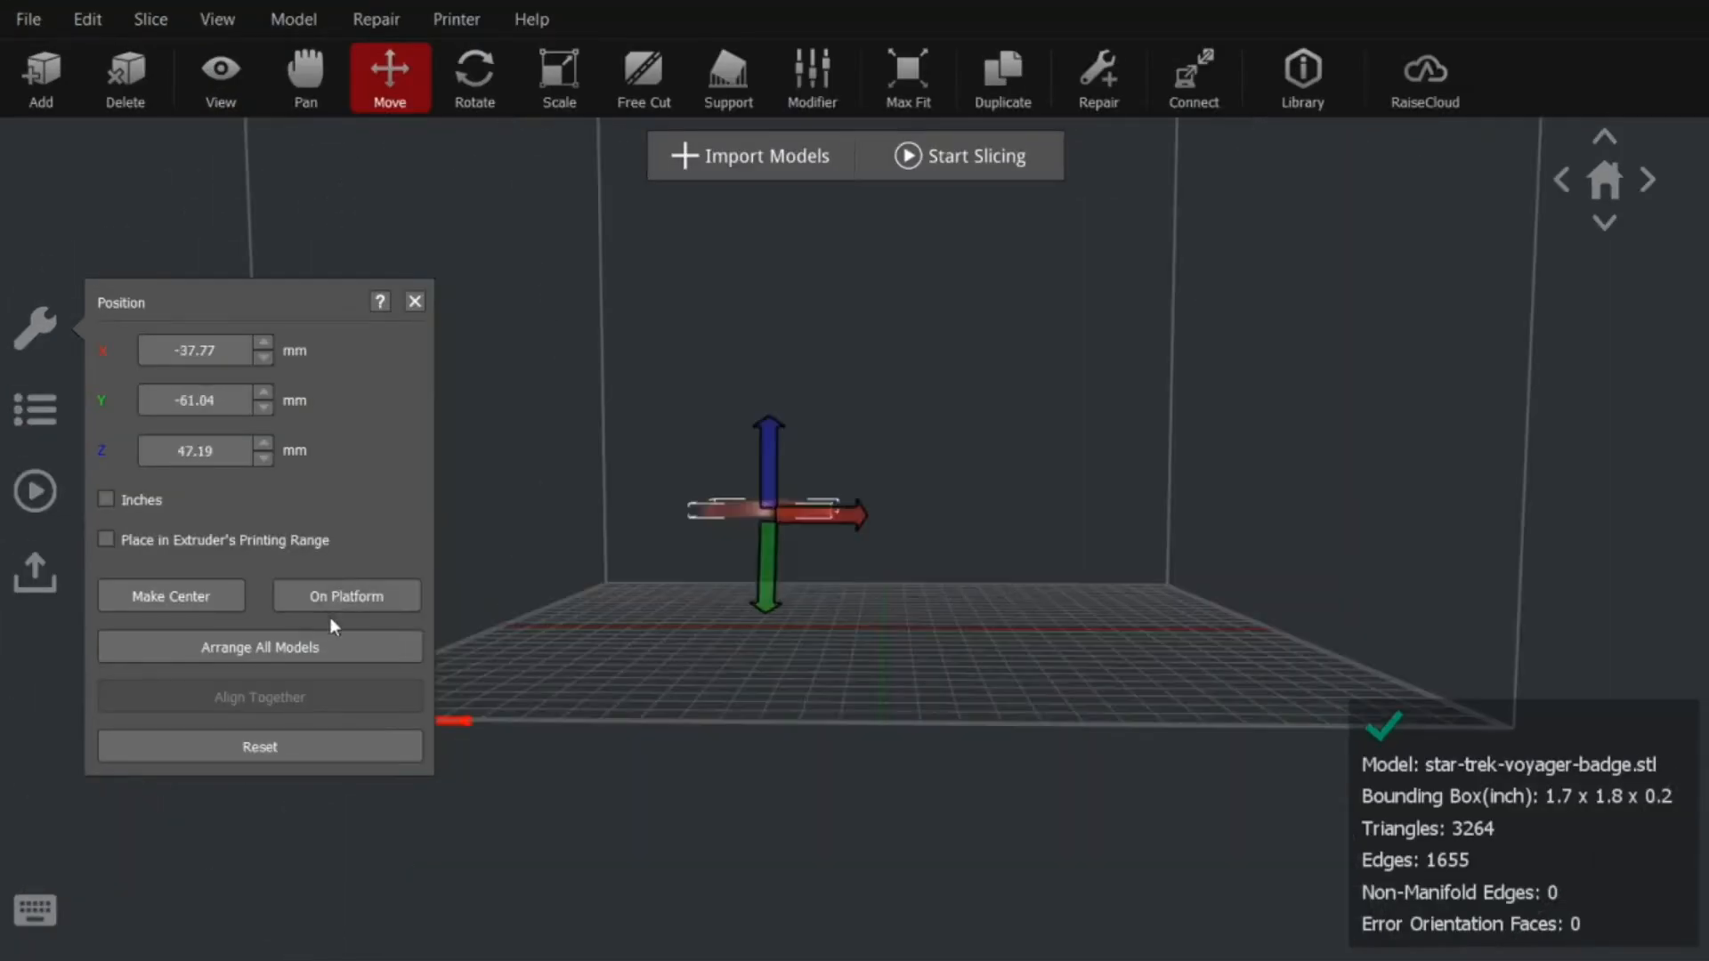
left_click(329, 601)
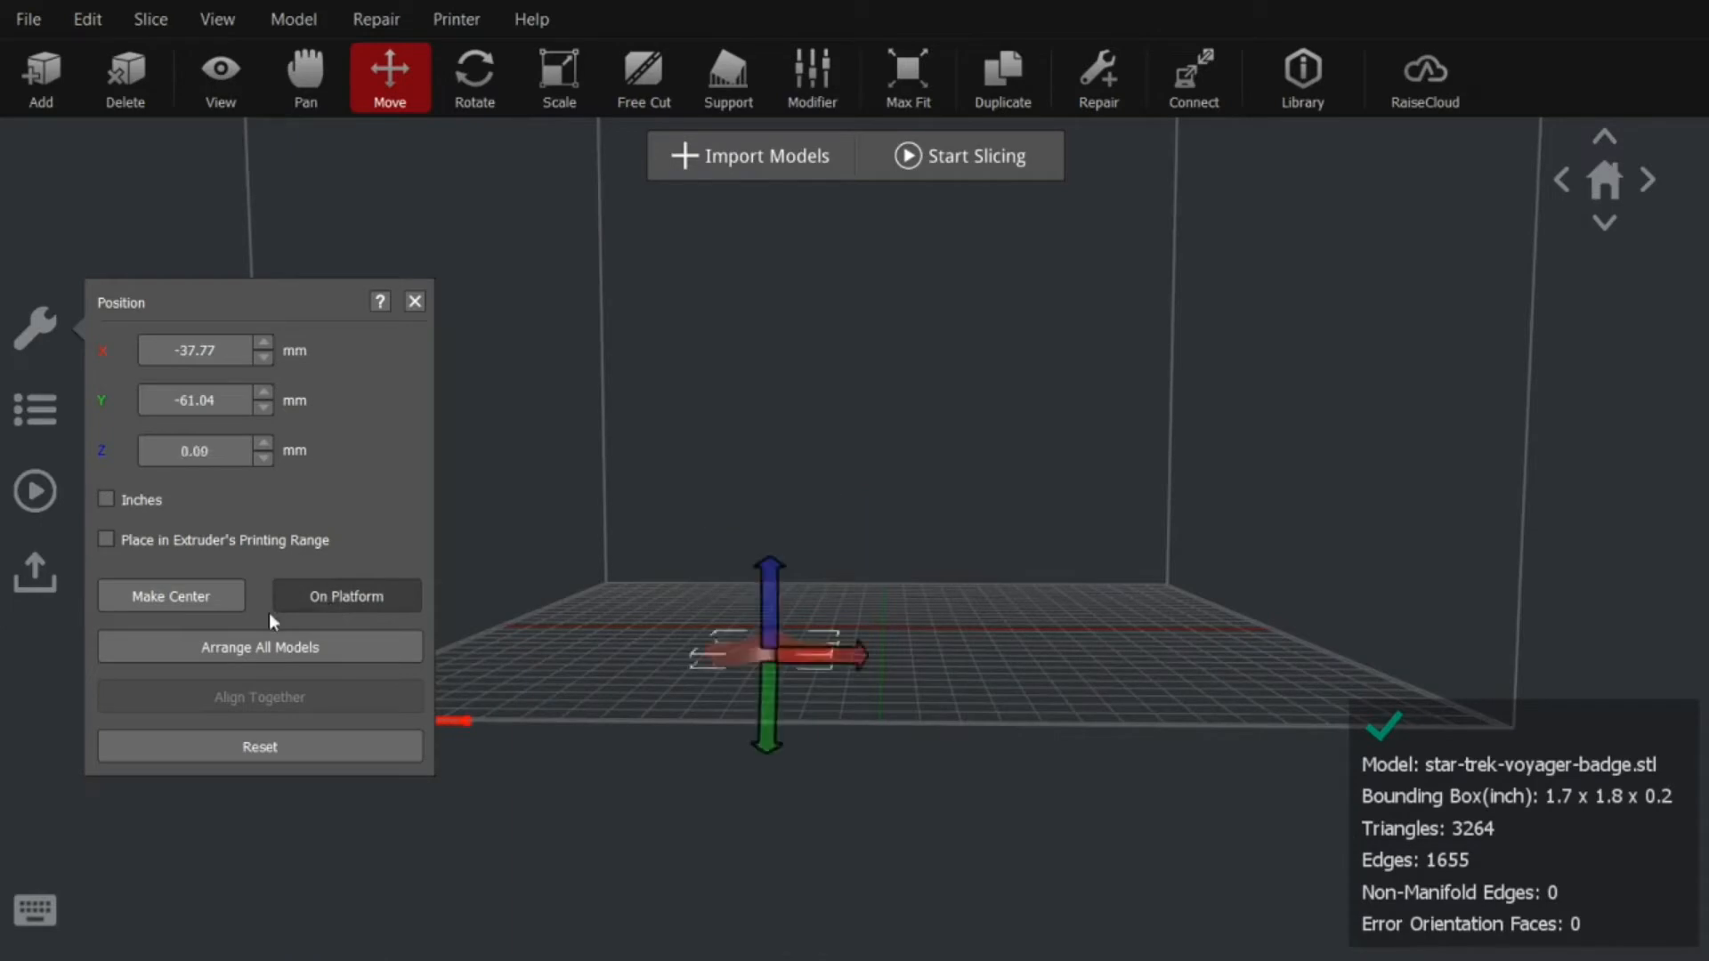
left_click(189, 600)
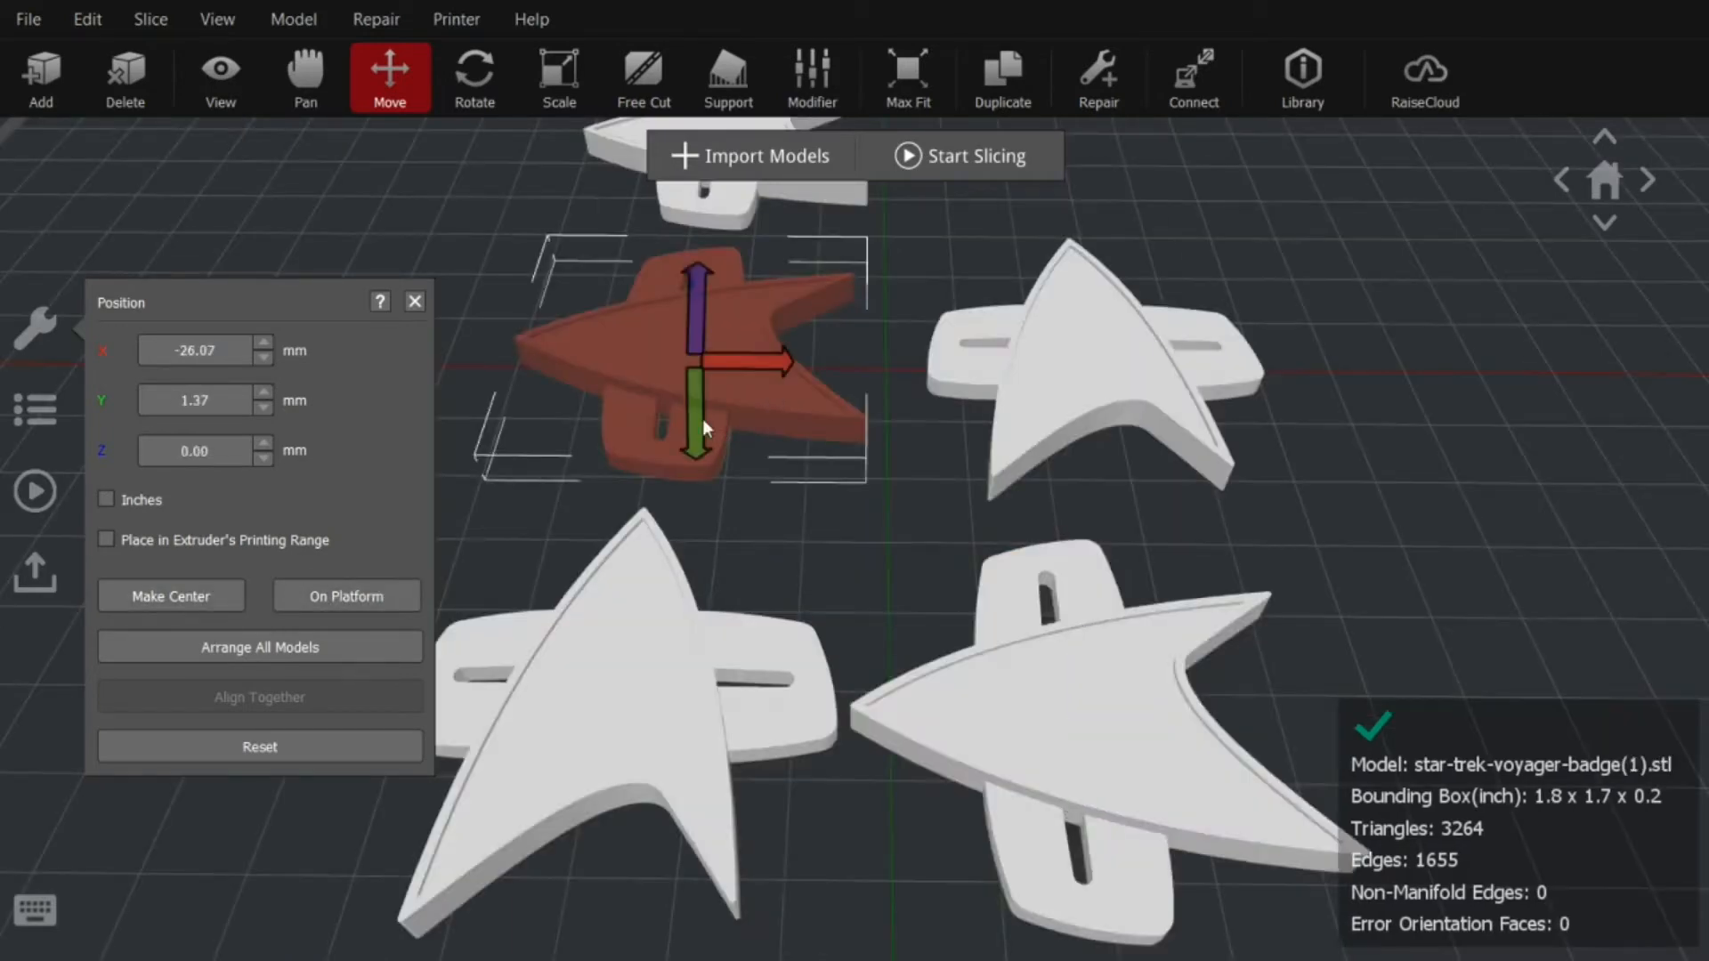
Shift the sideways badge copy along the Y axis to about -3.91 mm
left_click_drag(703, 419, 697, 447)
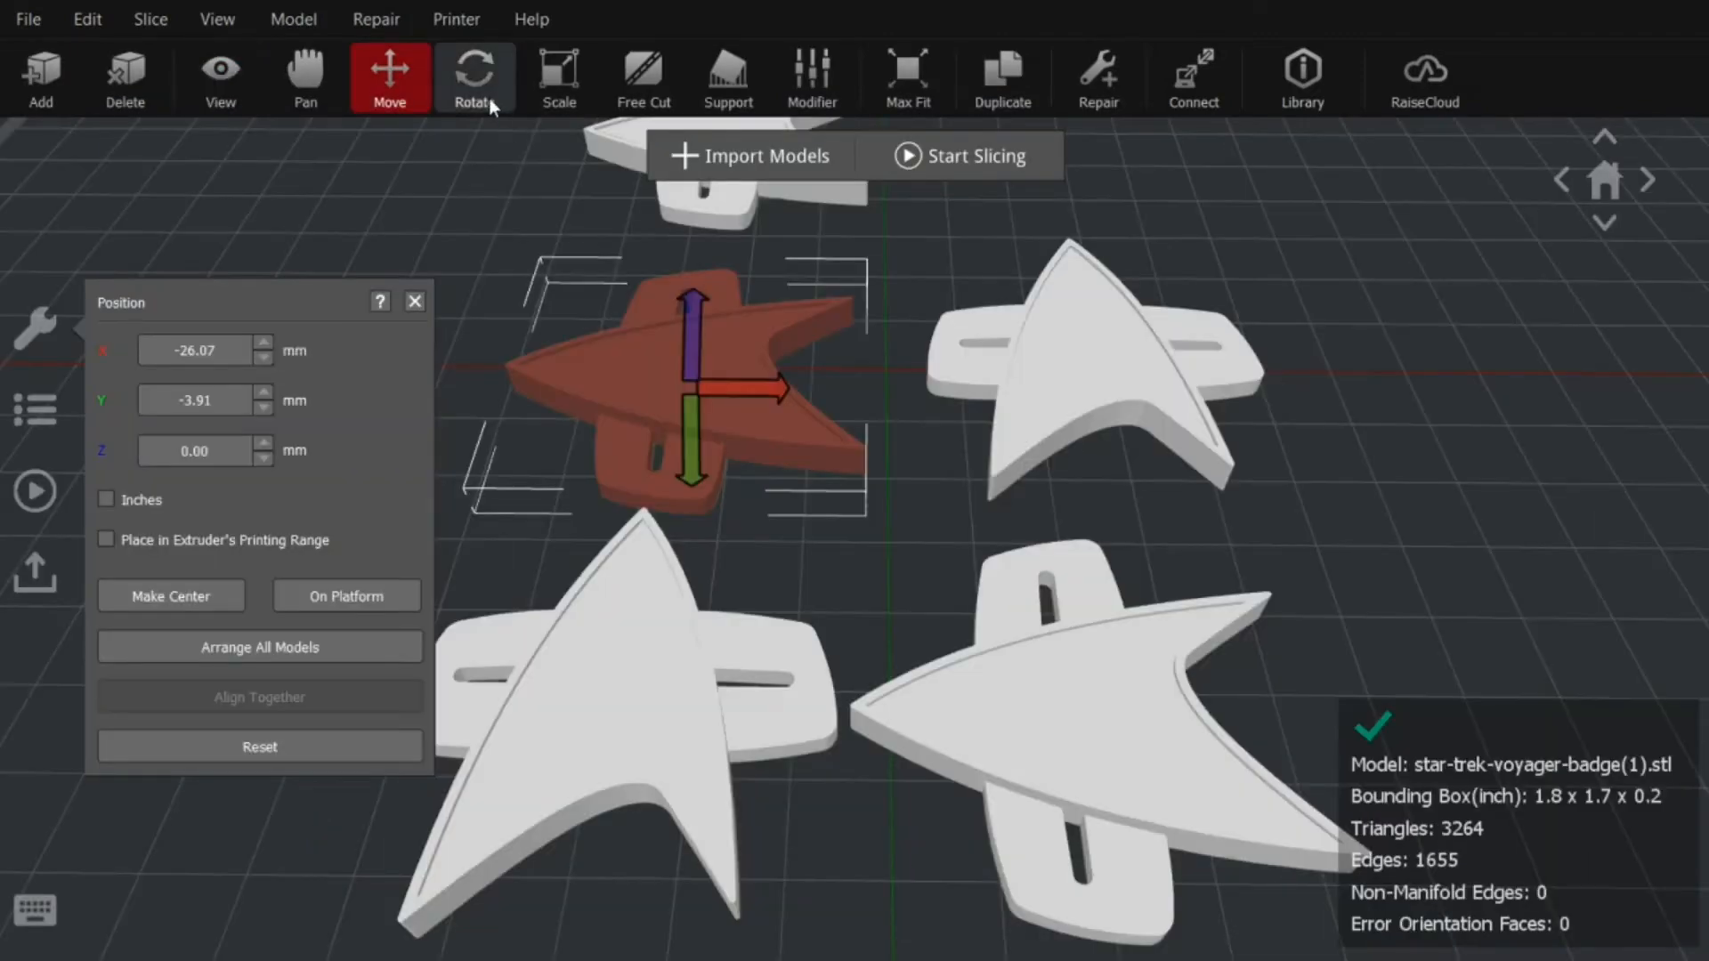
Tilt the front star-trek-voyager-badge model 60° about the X axis and reset its rotation
left_click(489, 102)
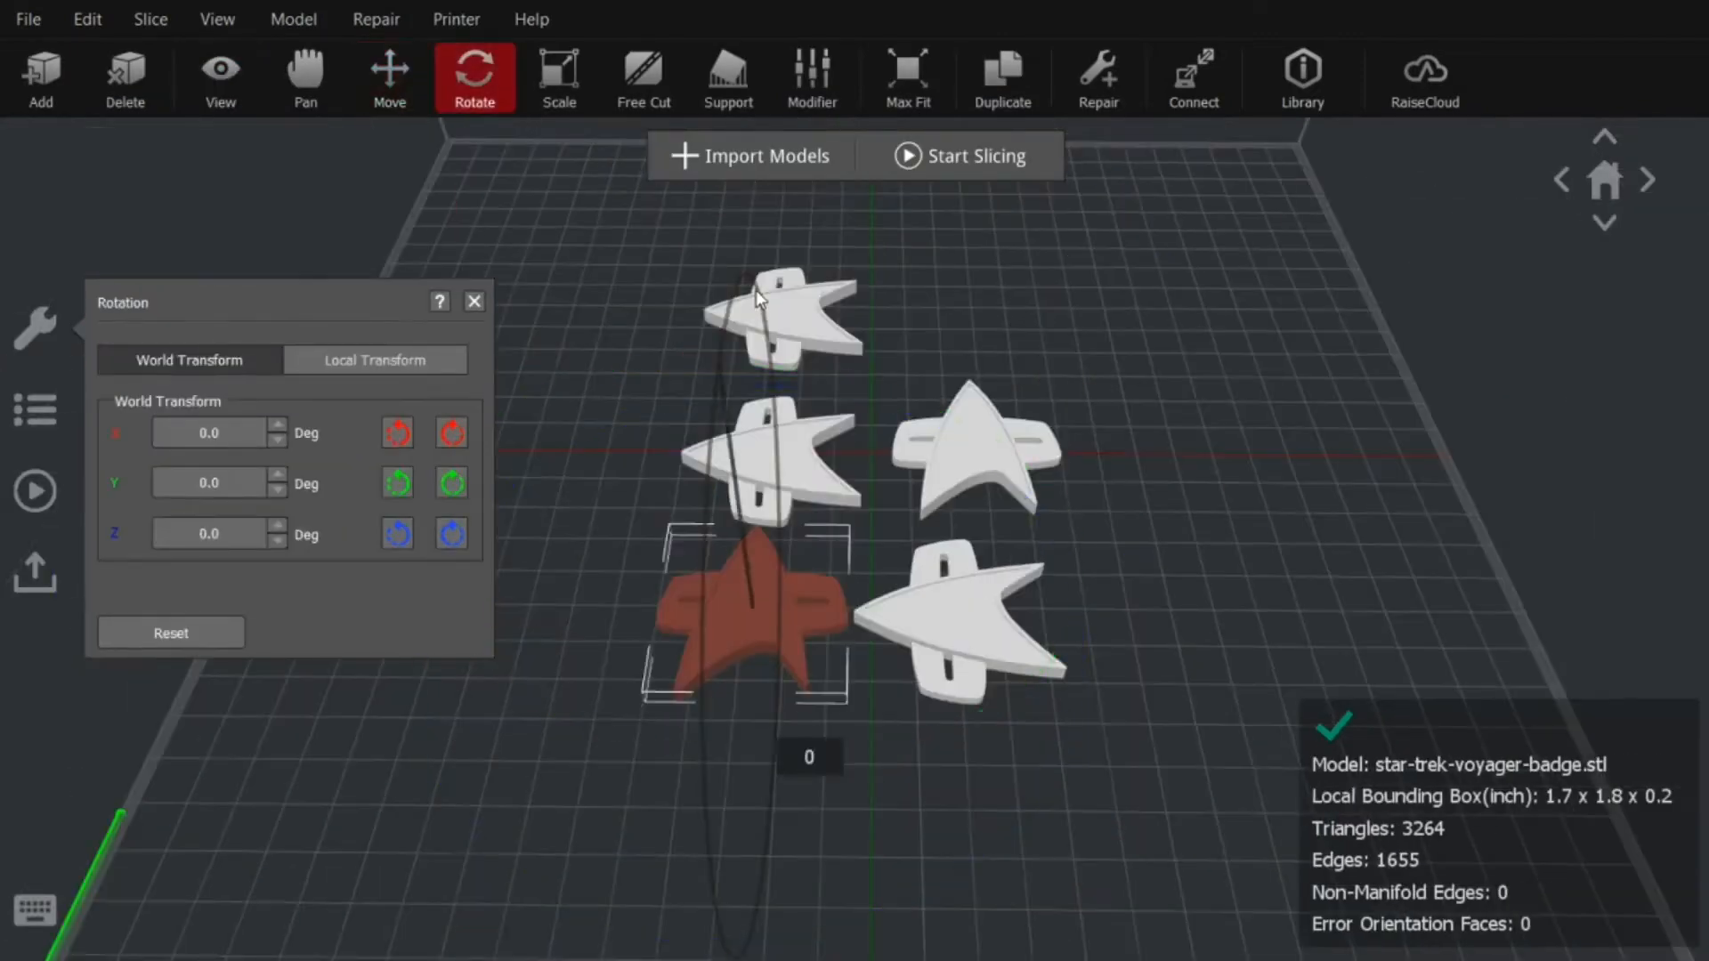
left_click_drag(755, 290, 1023, 332)
right_click_drag(544, 784, 502, 281)
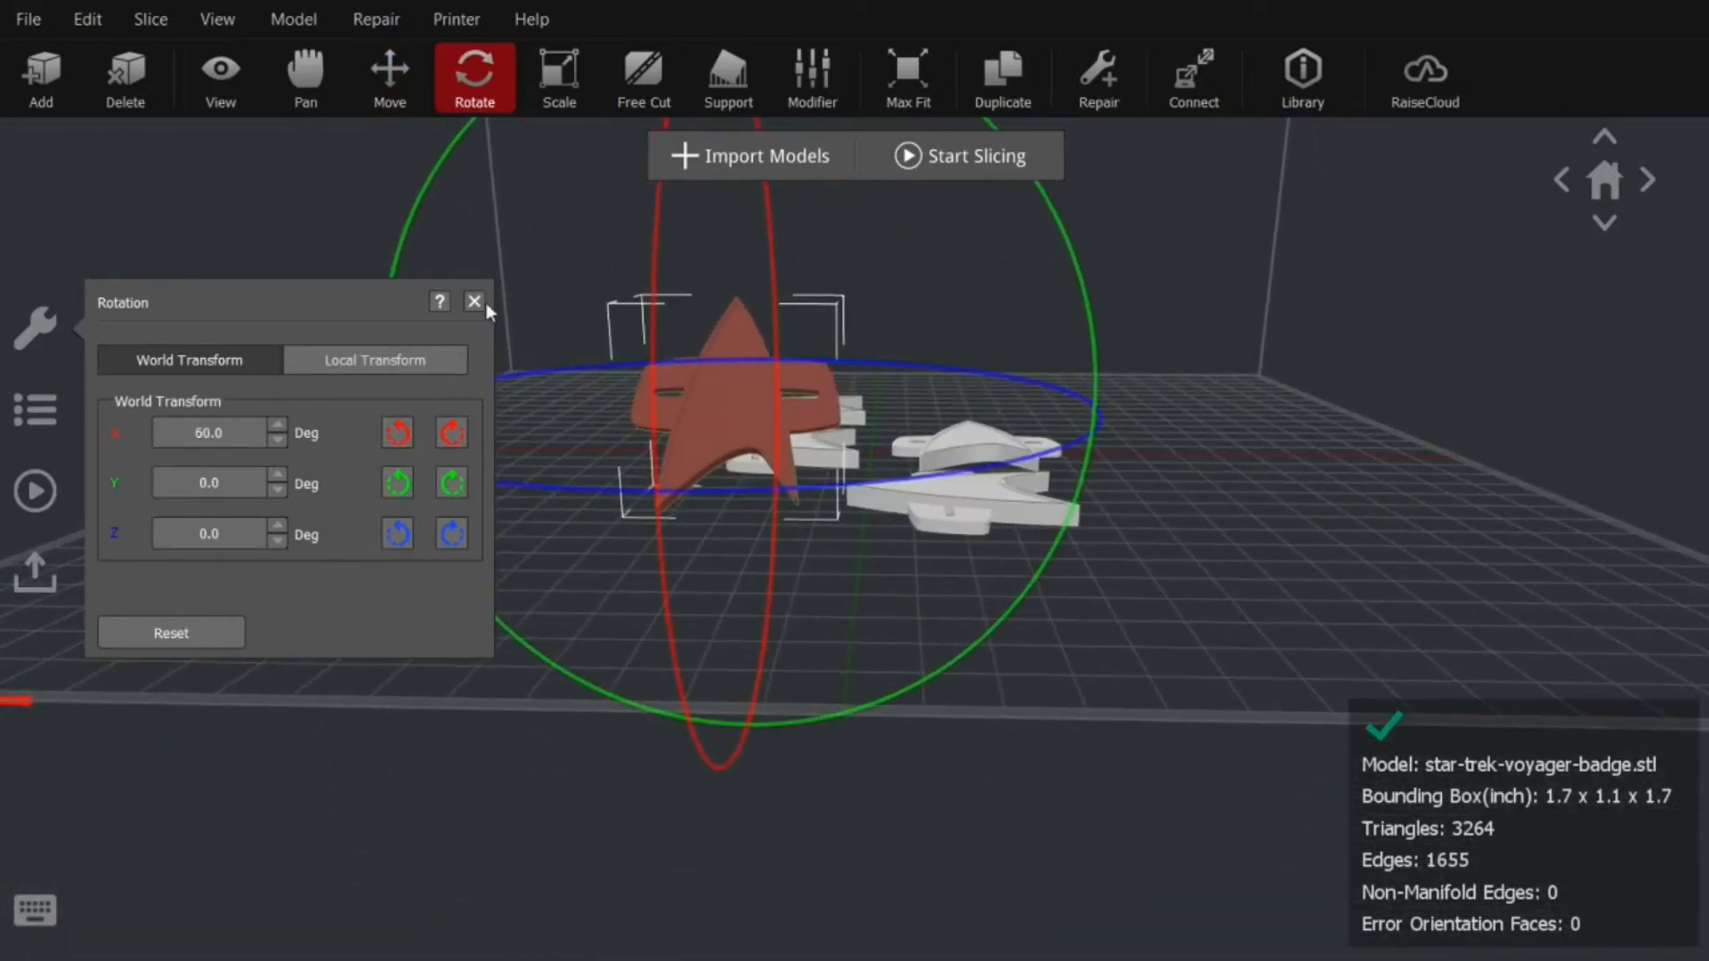
left_click(204, 632)
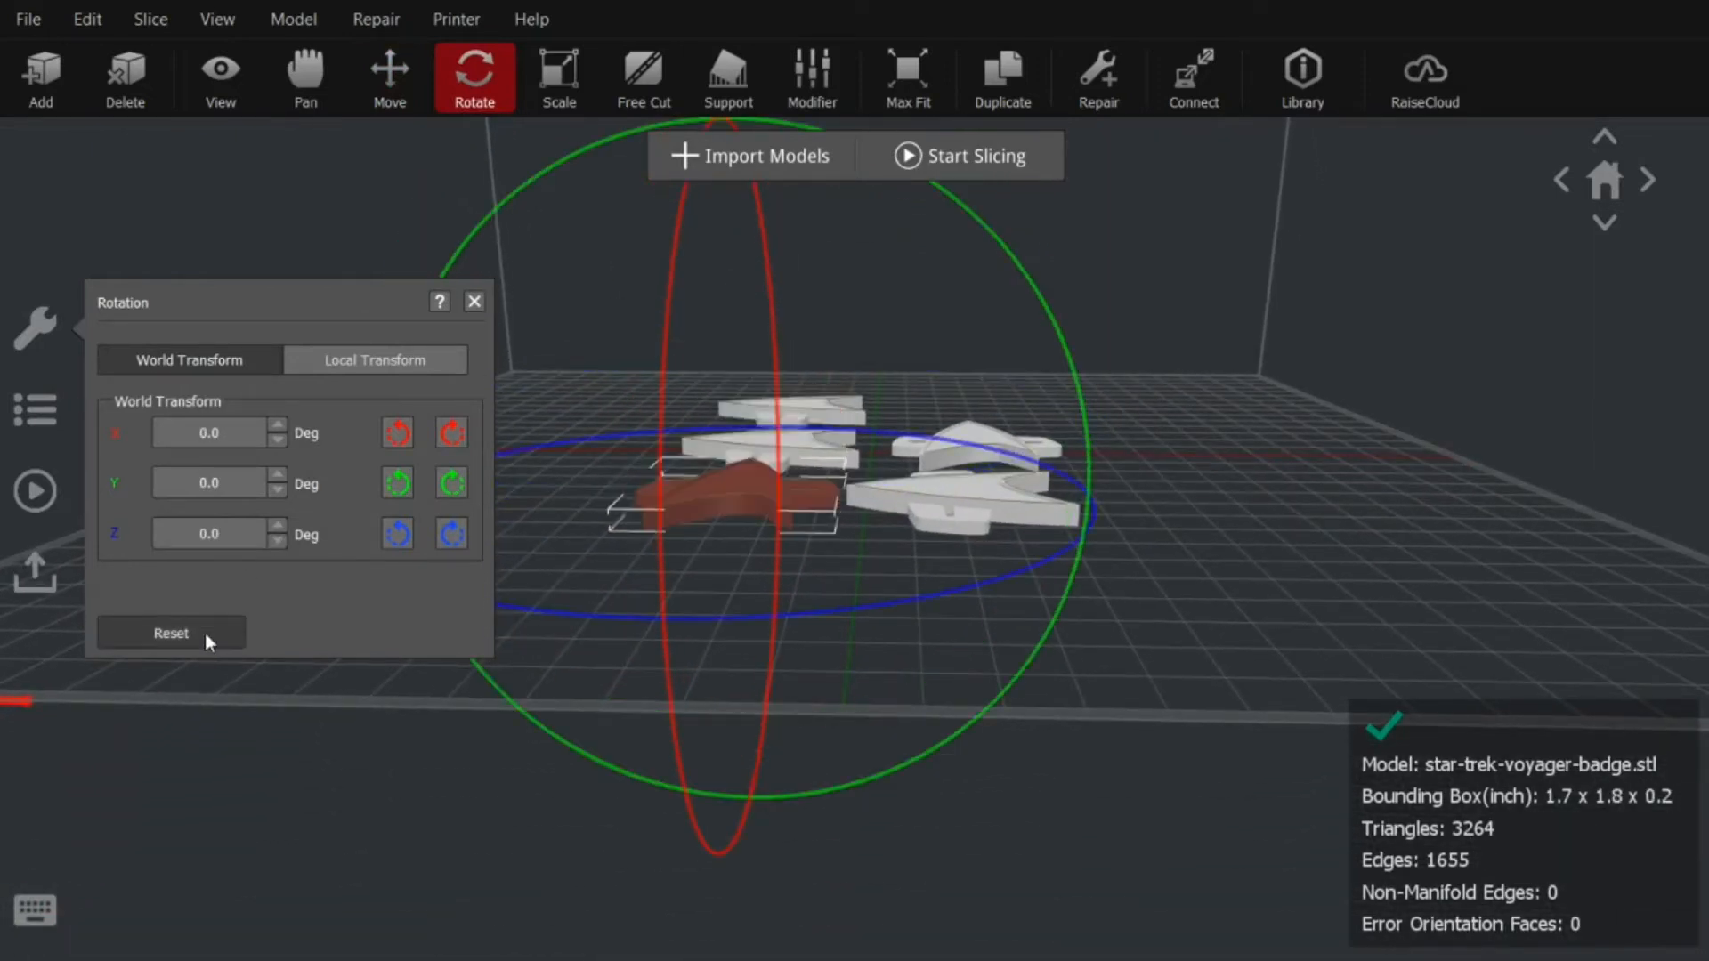
Rotate the selected badge about the Y axis in 90° increments up to a full 360°
right_click_drag(859, 419, 663, 740)
left_click(453, 483)
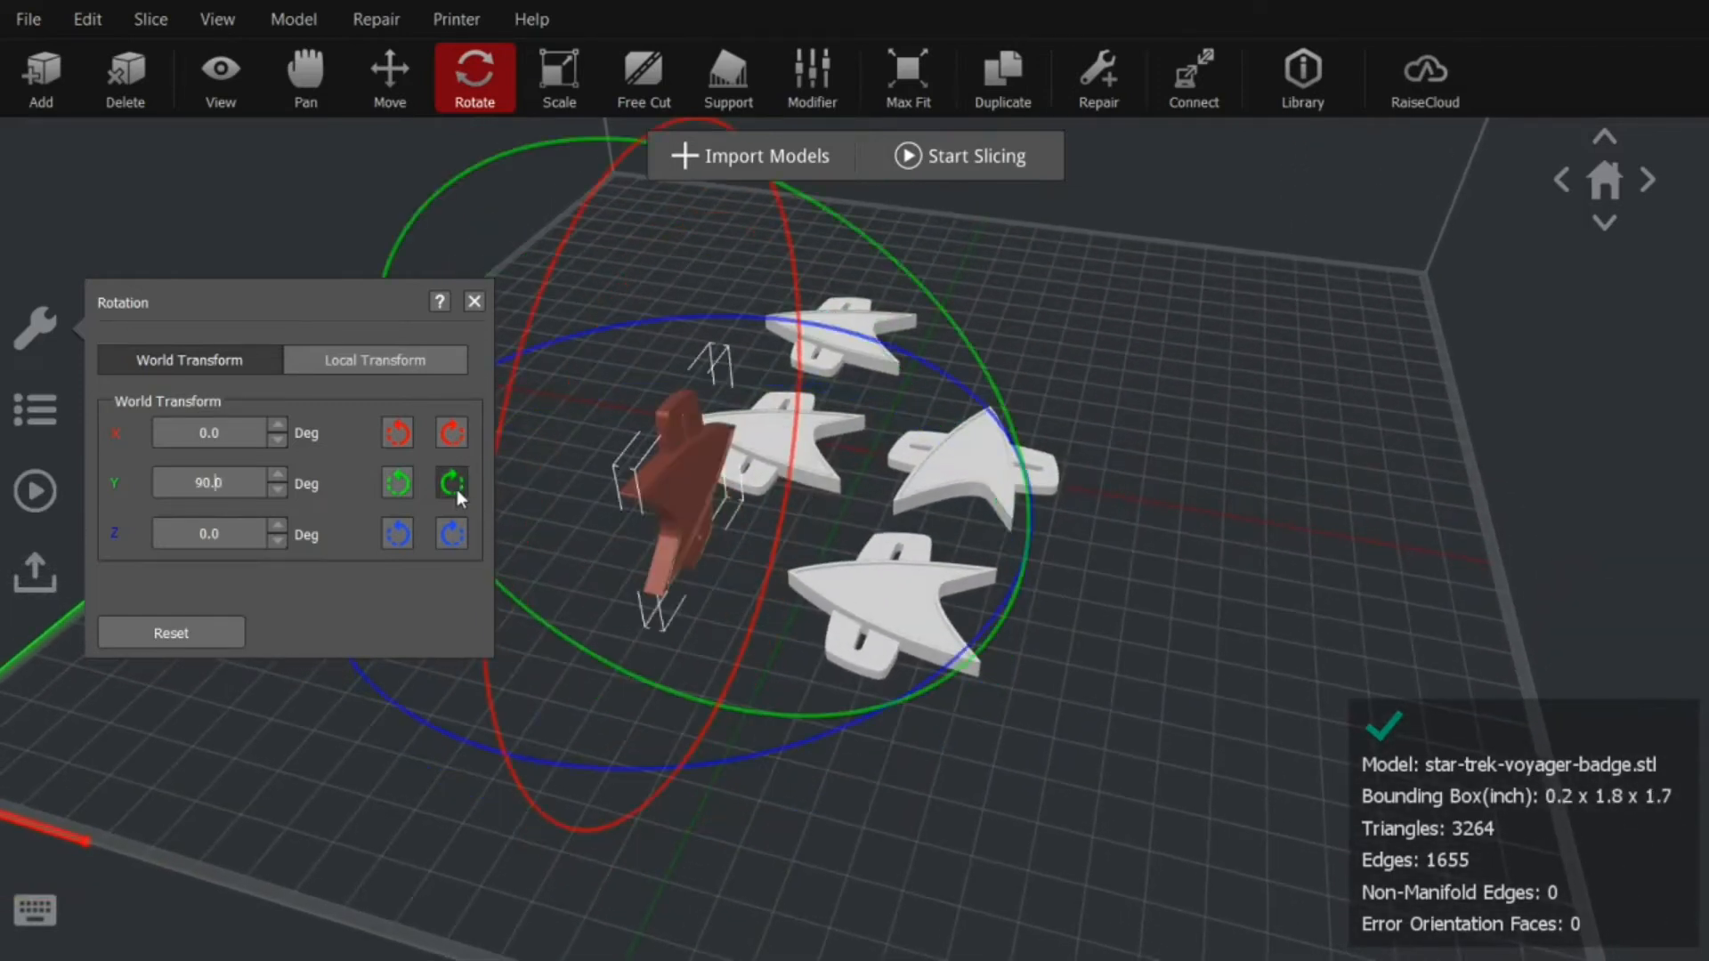
left_click(452, 483)
left_click(453, 484)
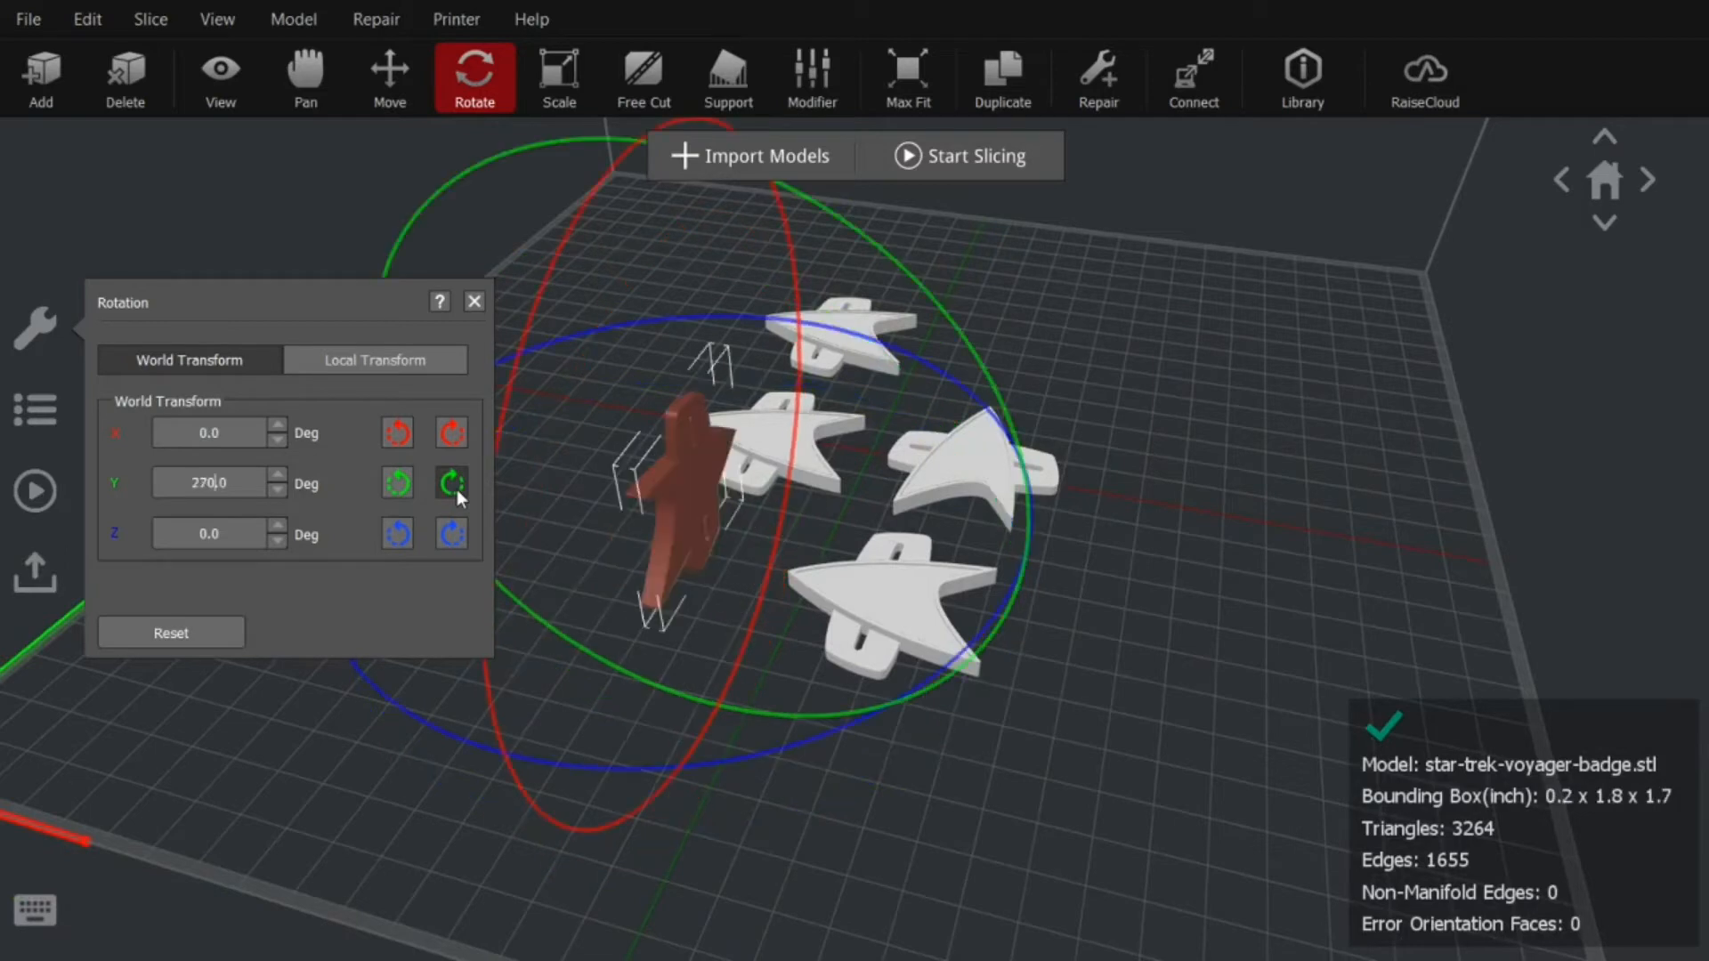
left_click(452, 484)
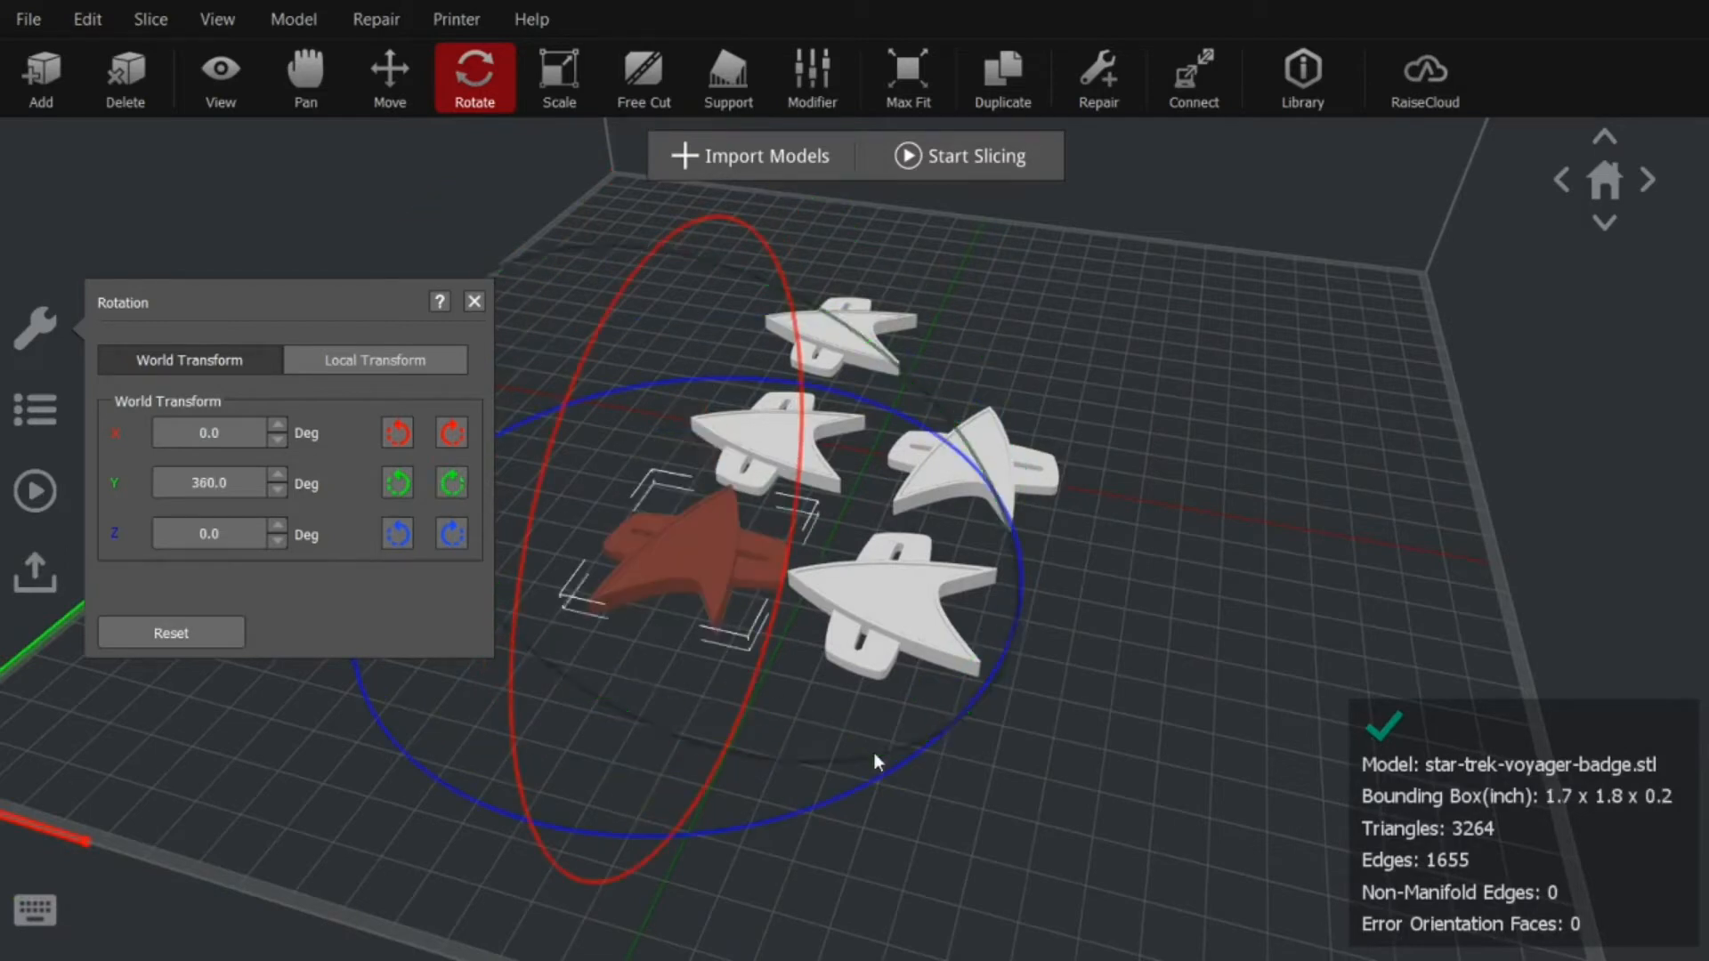
left_click_drag(876, 783, 931, 756)
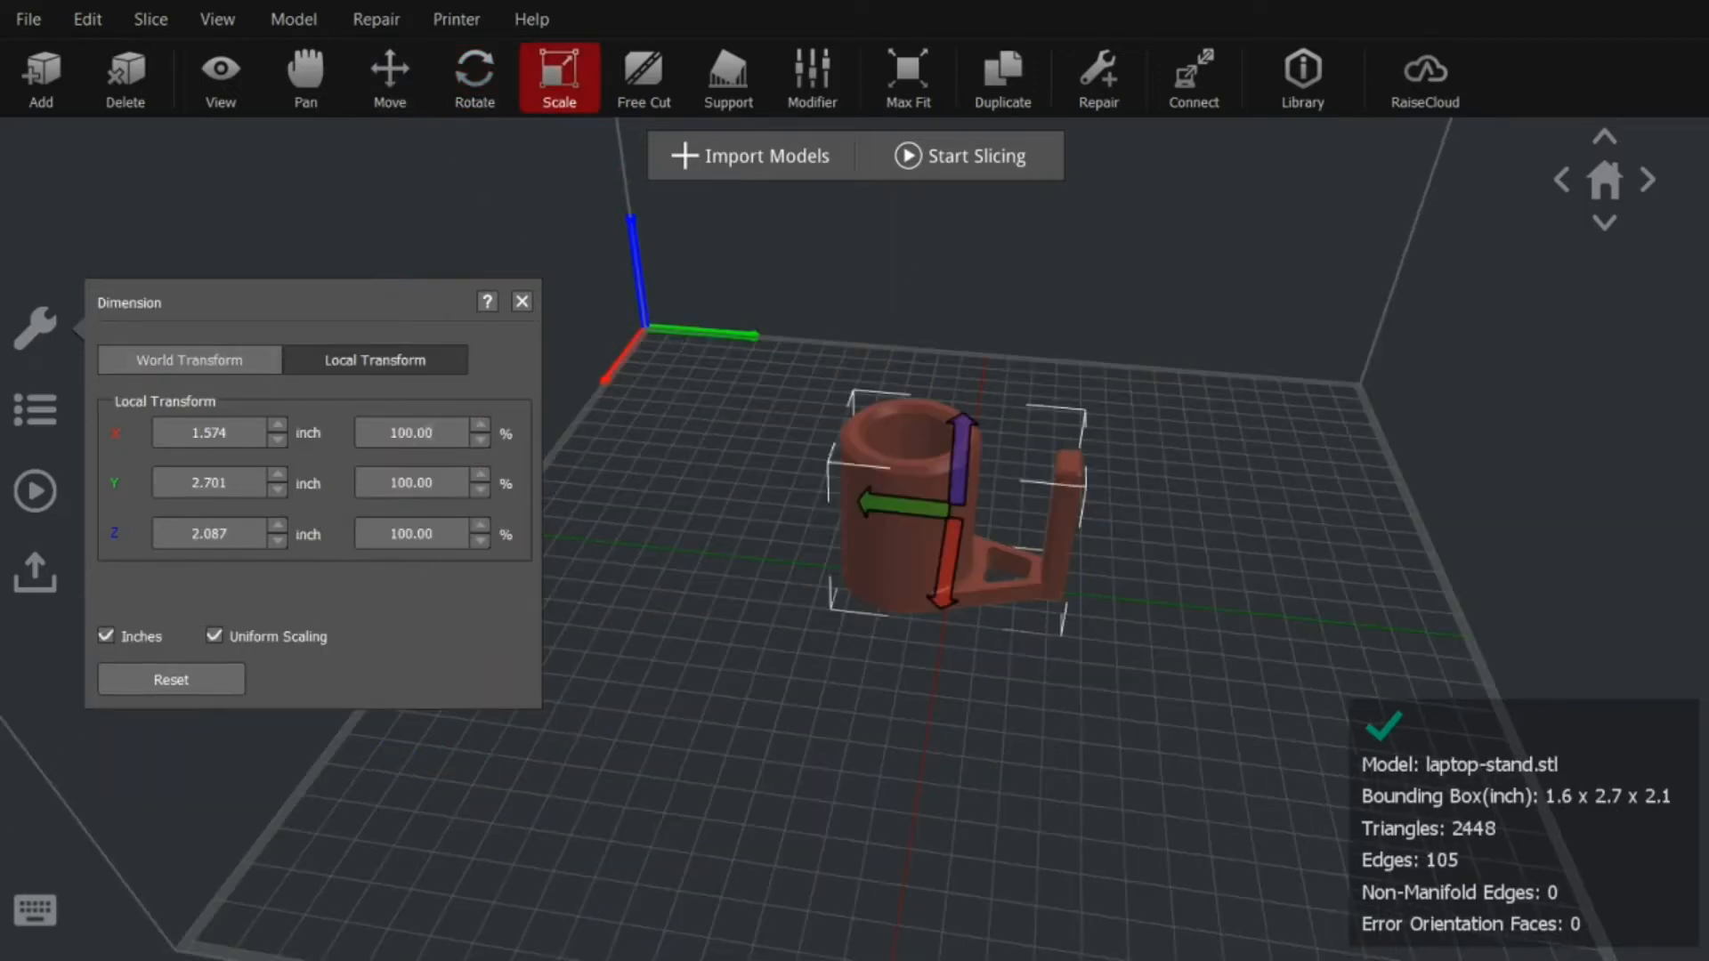
Scale the laptop-stand model uniformly to 78%
type("78")
key("Return")
left_click_drag(843, 658, 882, 572)
Turn off uniform scaling and stretch the laptop stand upward along the Z axis only
left_click(952, 516)
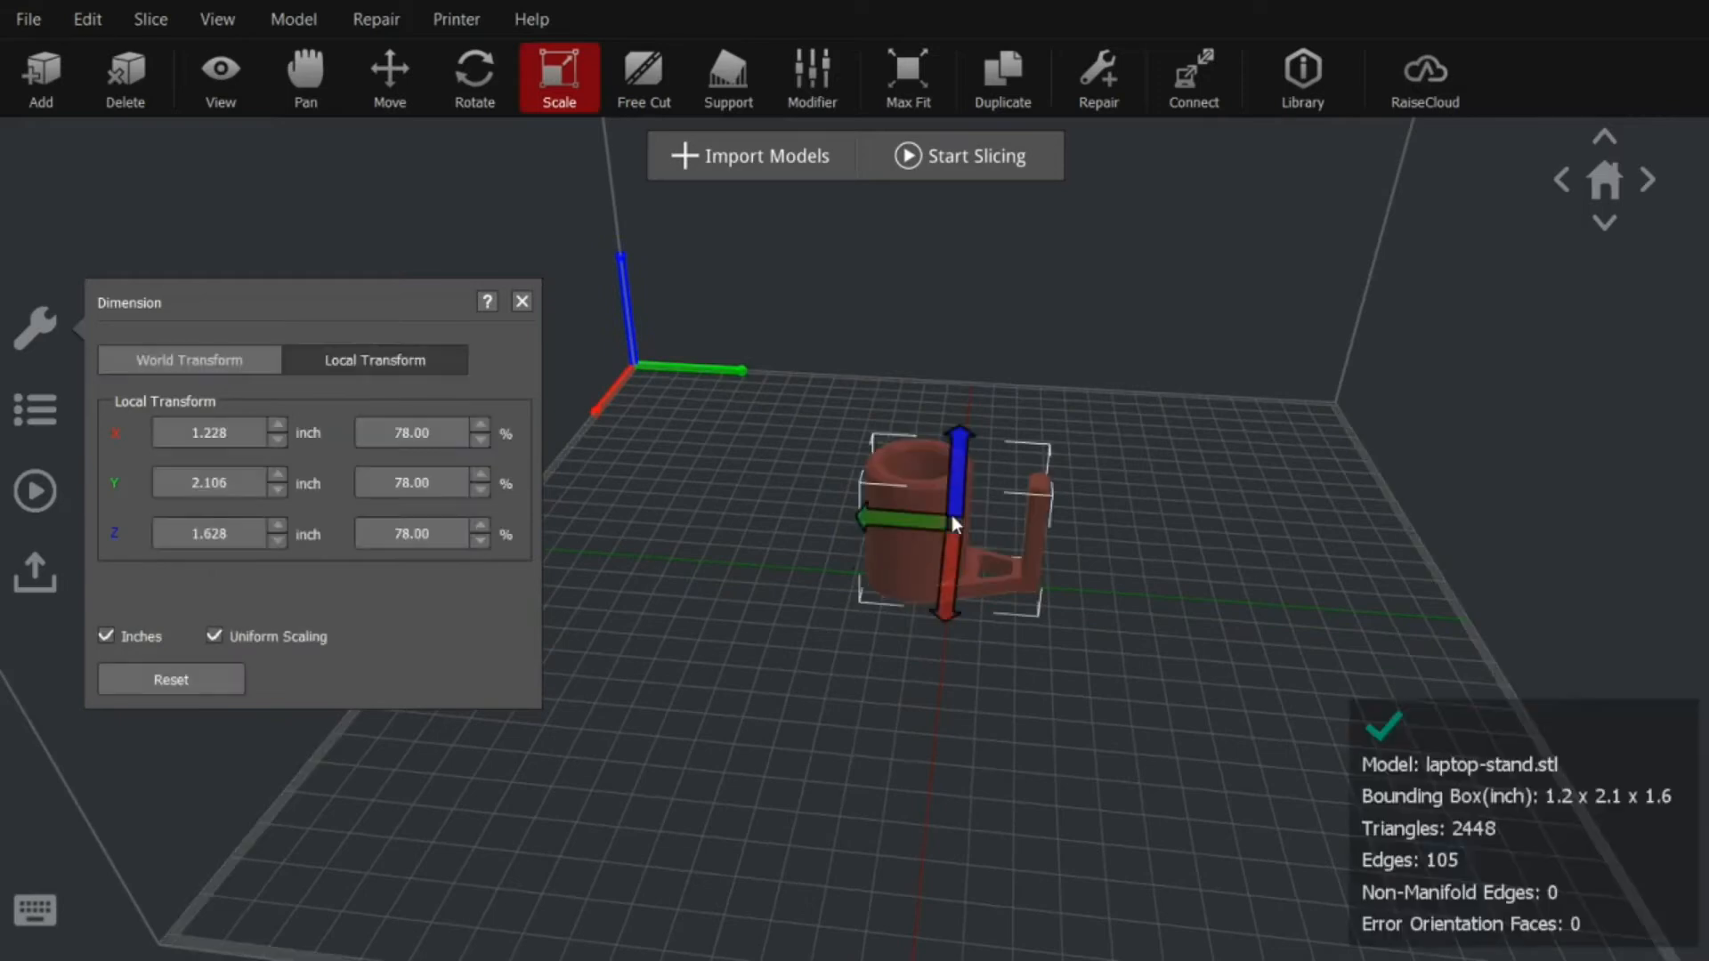
left_click(273, 639)
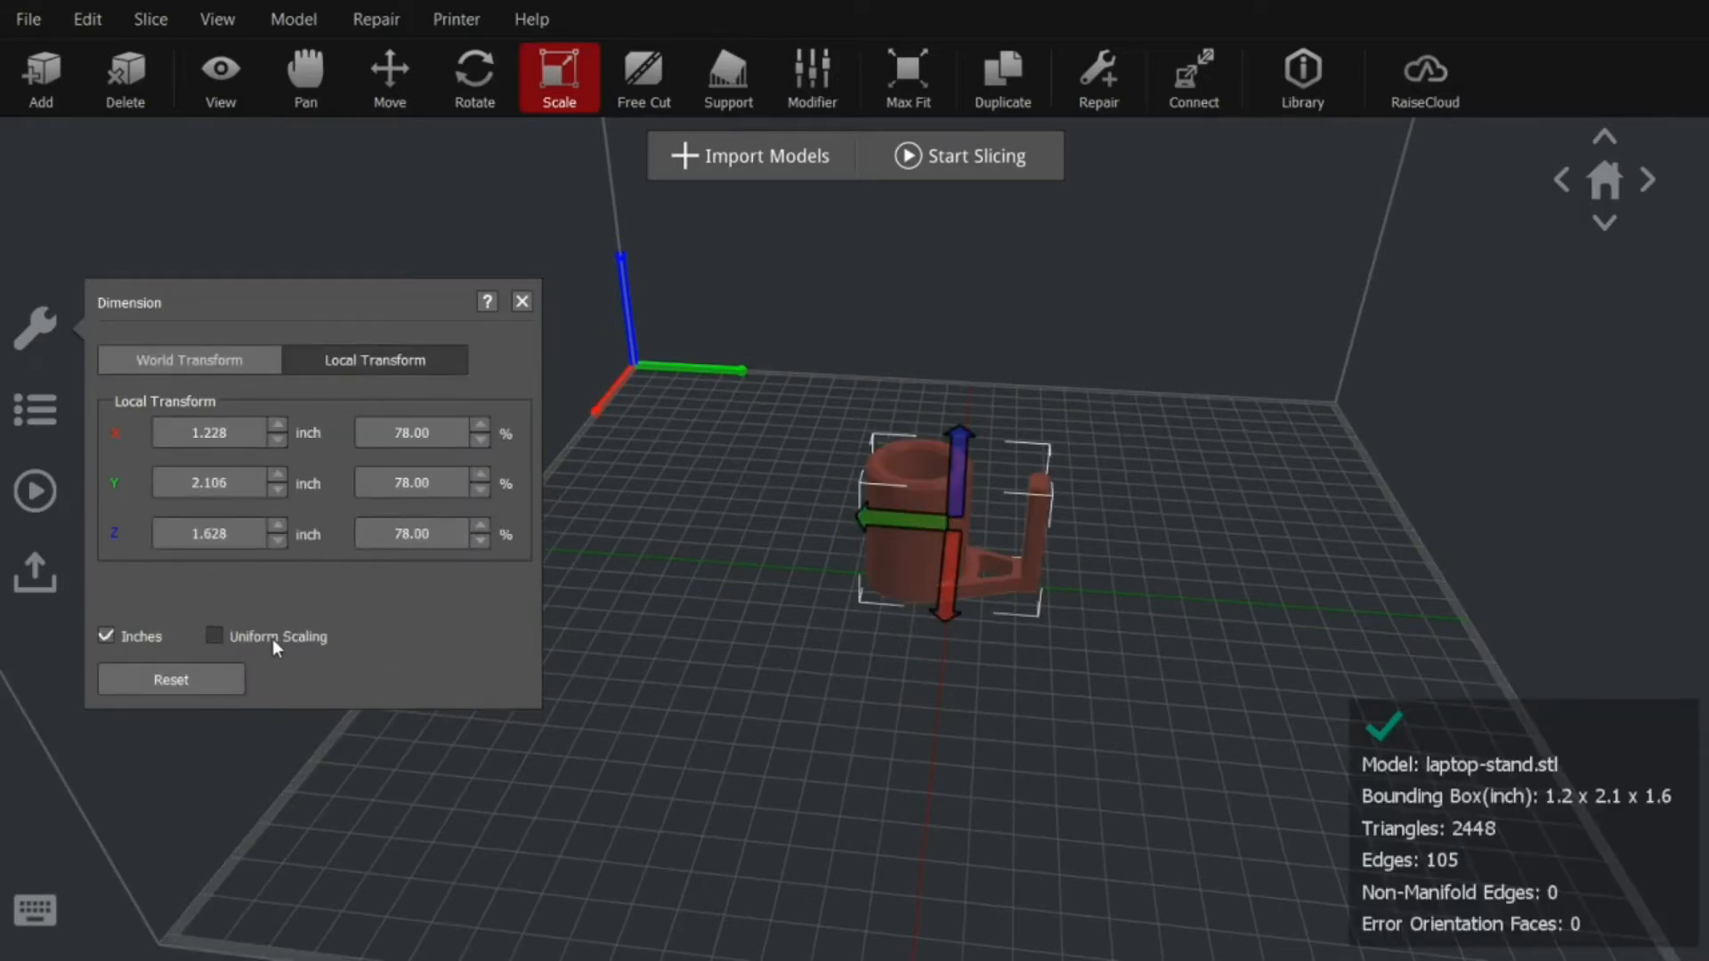
left_click_drag(958, 424, 970, 143)
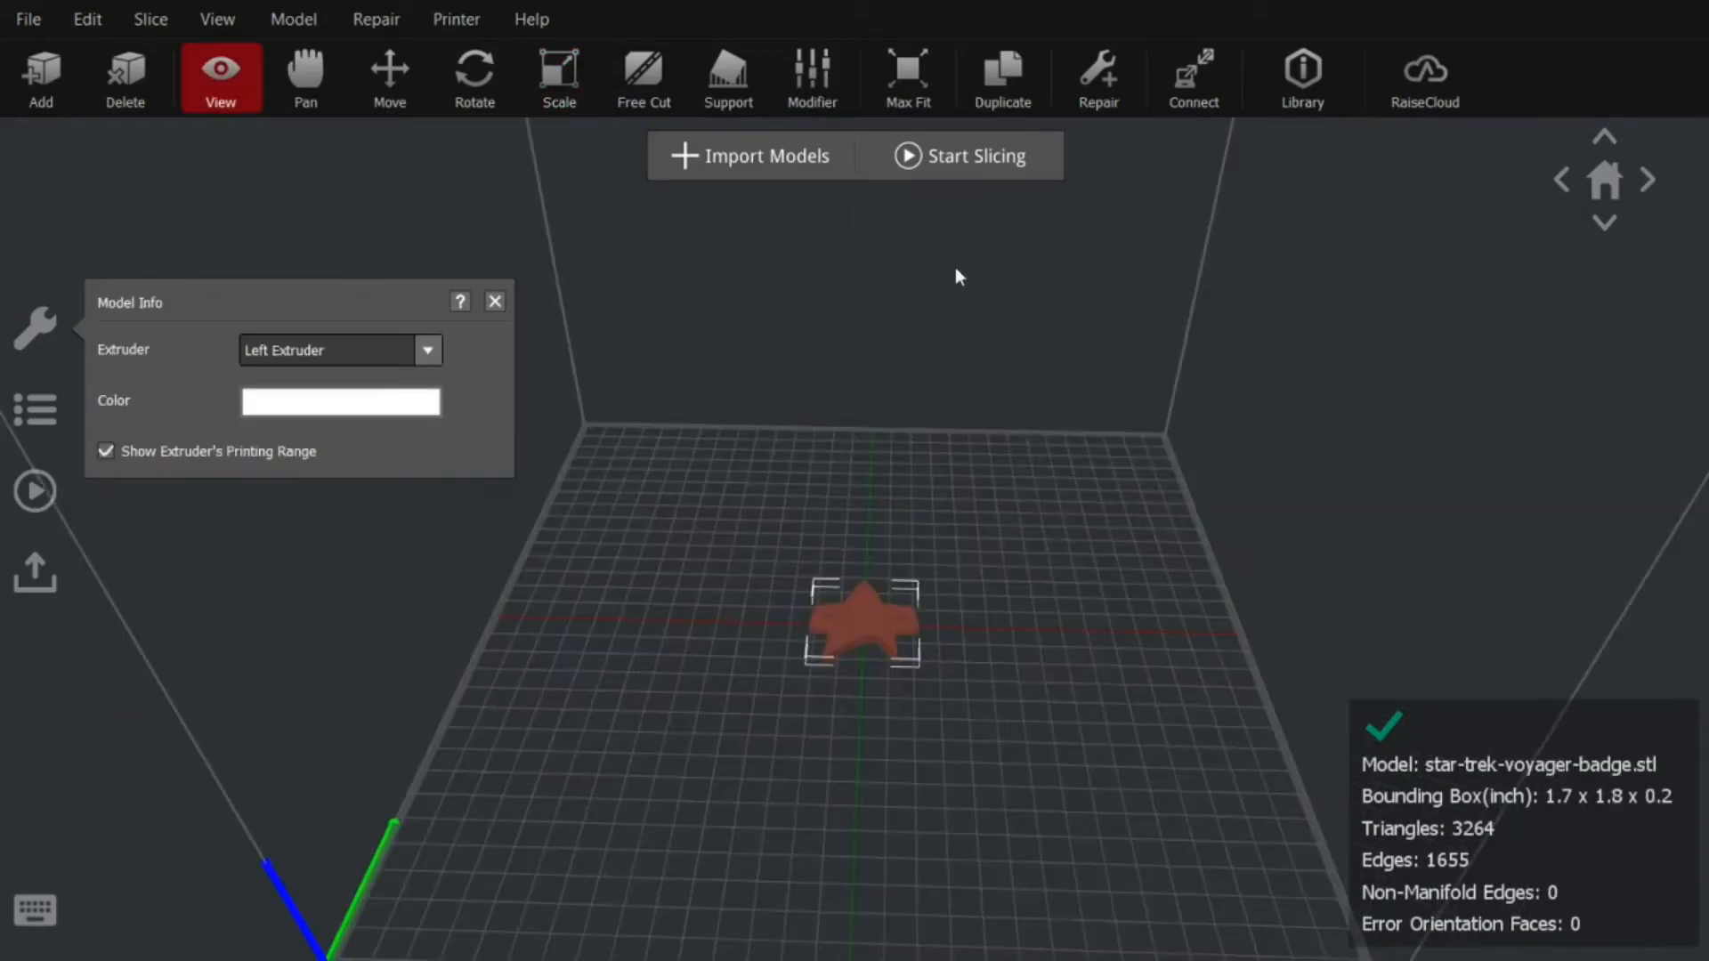
Enlarge the badge to the maximum size that fits the build volume with Max Fit
left_click(901, 76)
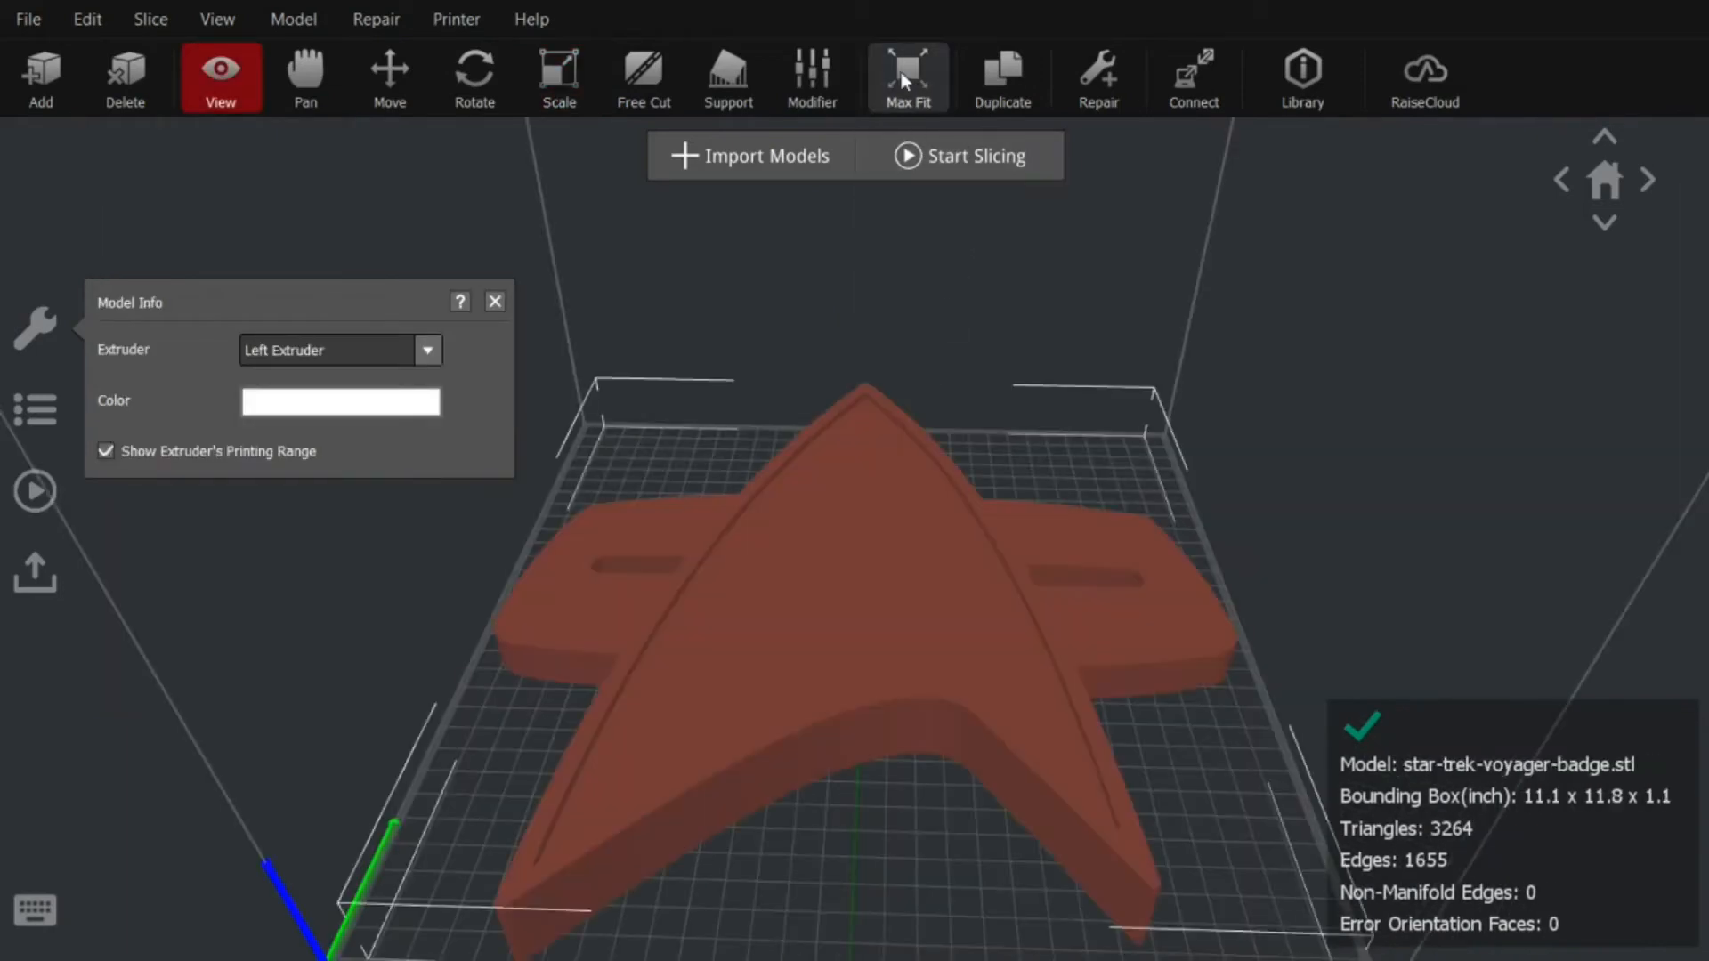
left_click_drag(1259, 450, 1025, 710)
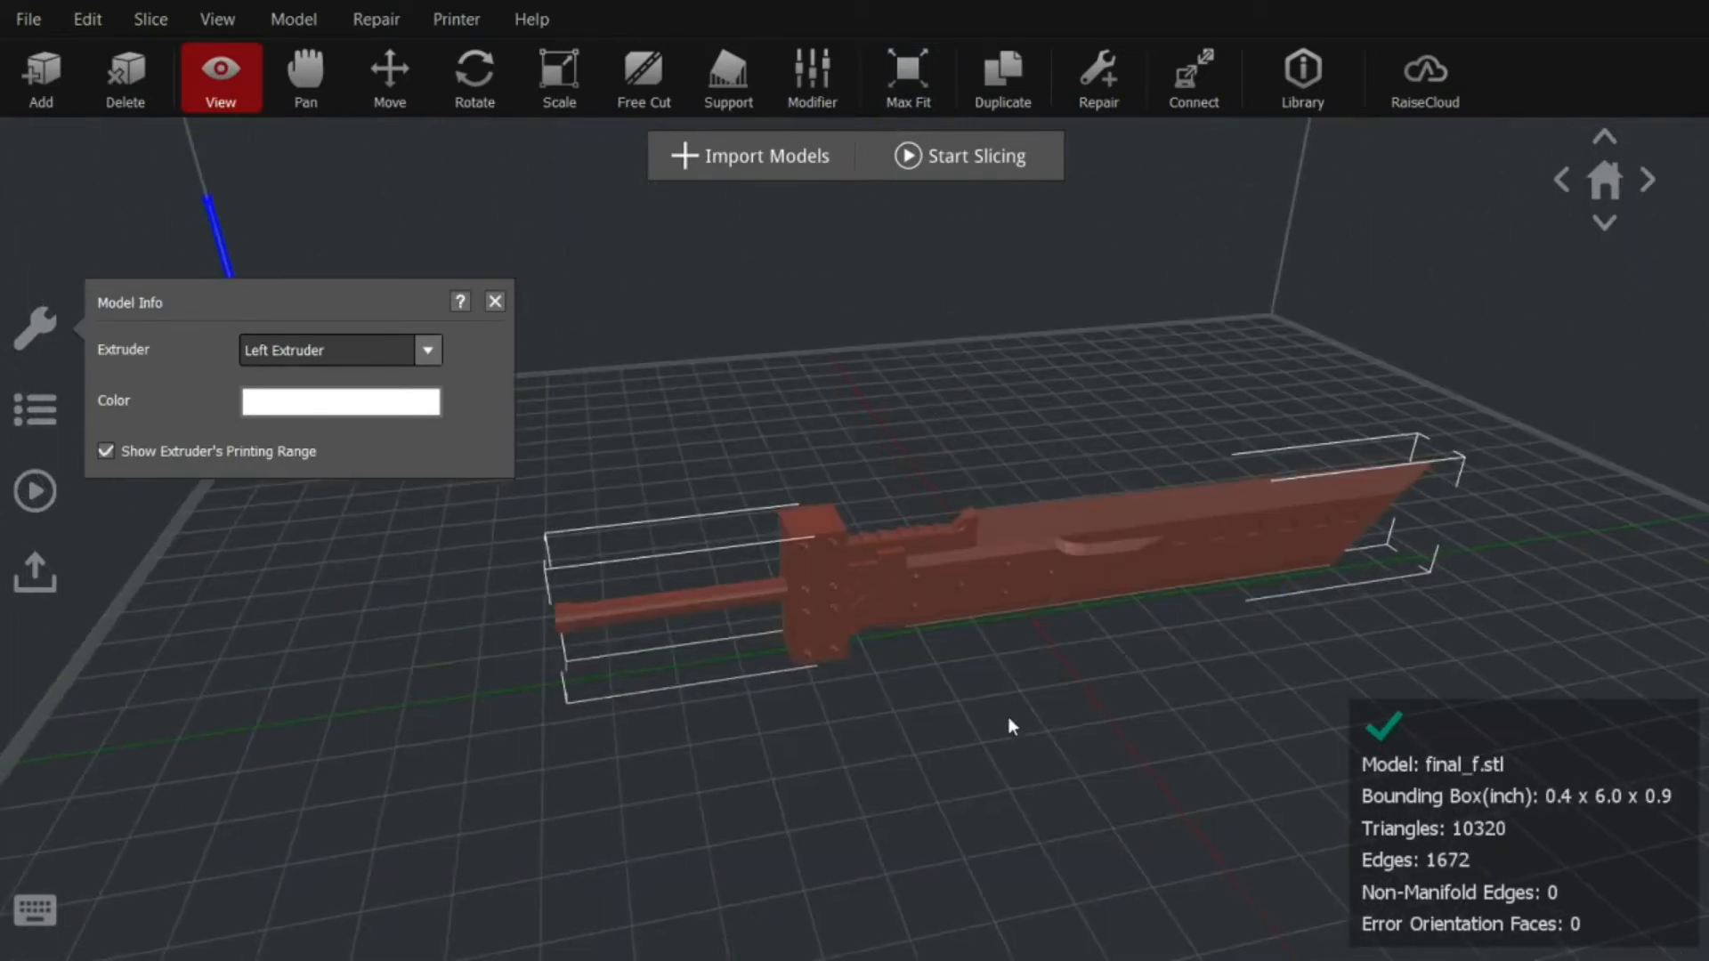
Free-cut the final_f.stl sword lengthwise with the cutting plane rotated -180° about X and -90° about Y
left_click_drag(1007, 716, 1024, 498)
left_click(647, 87)
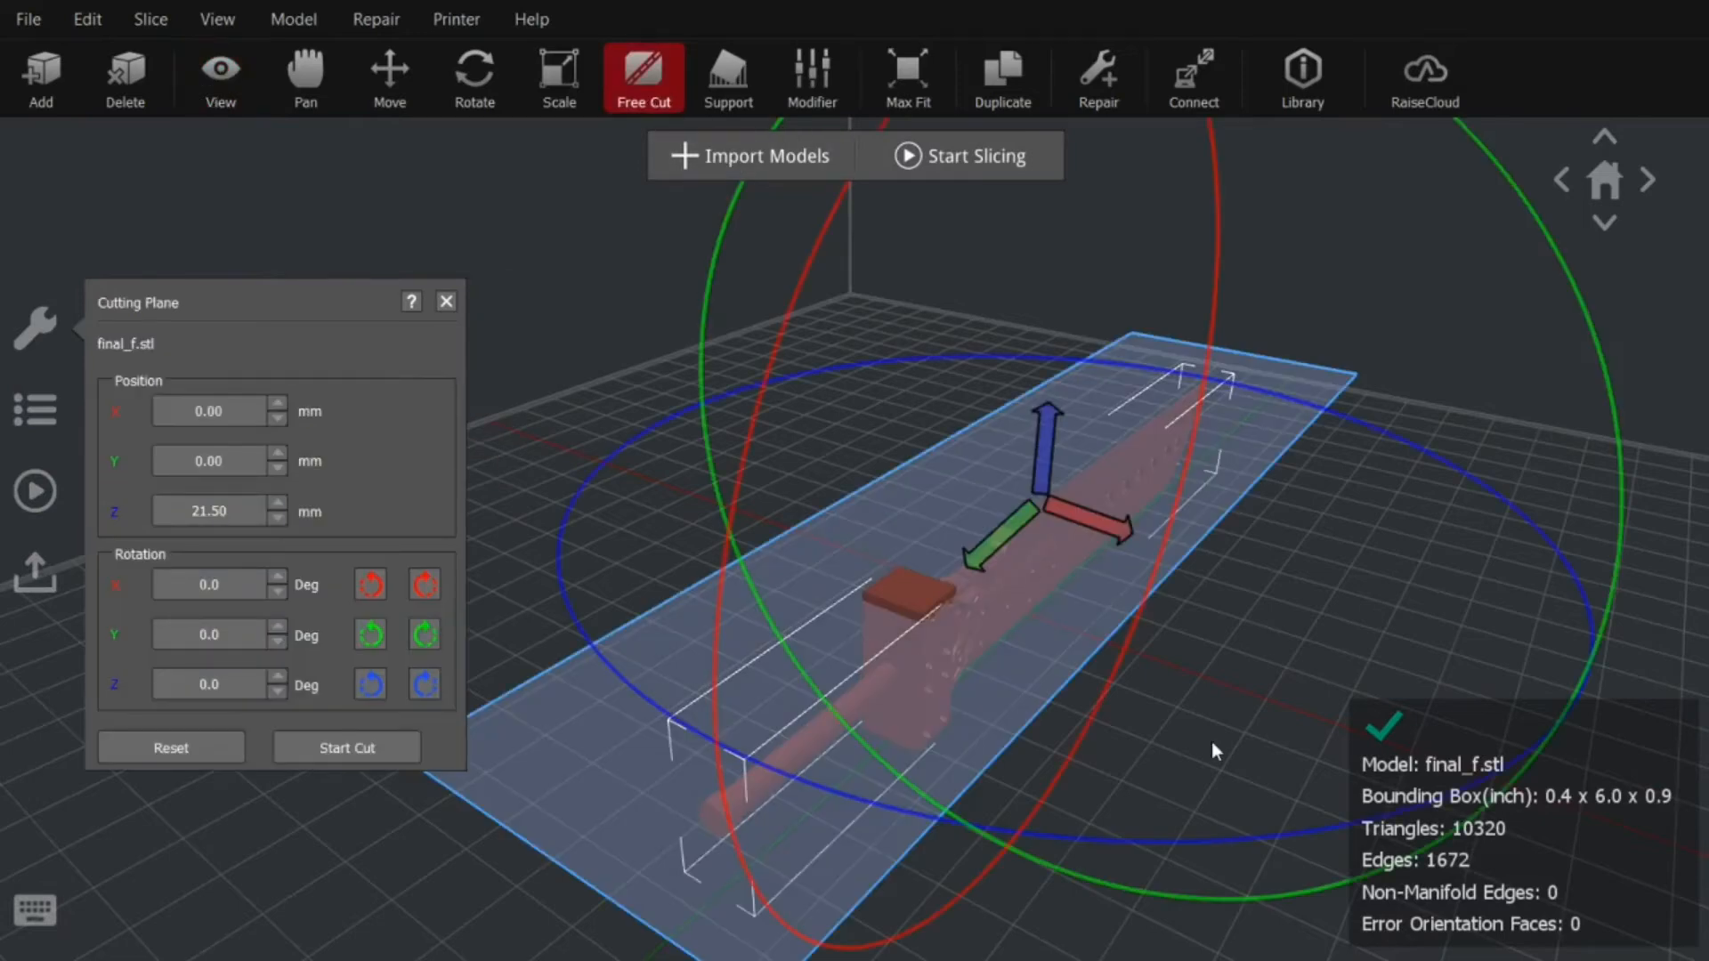
left_click(372, 587)
left_click(372, 587)
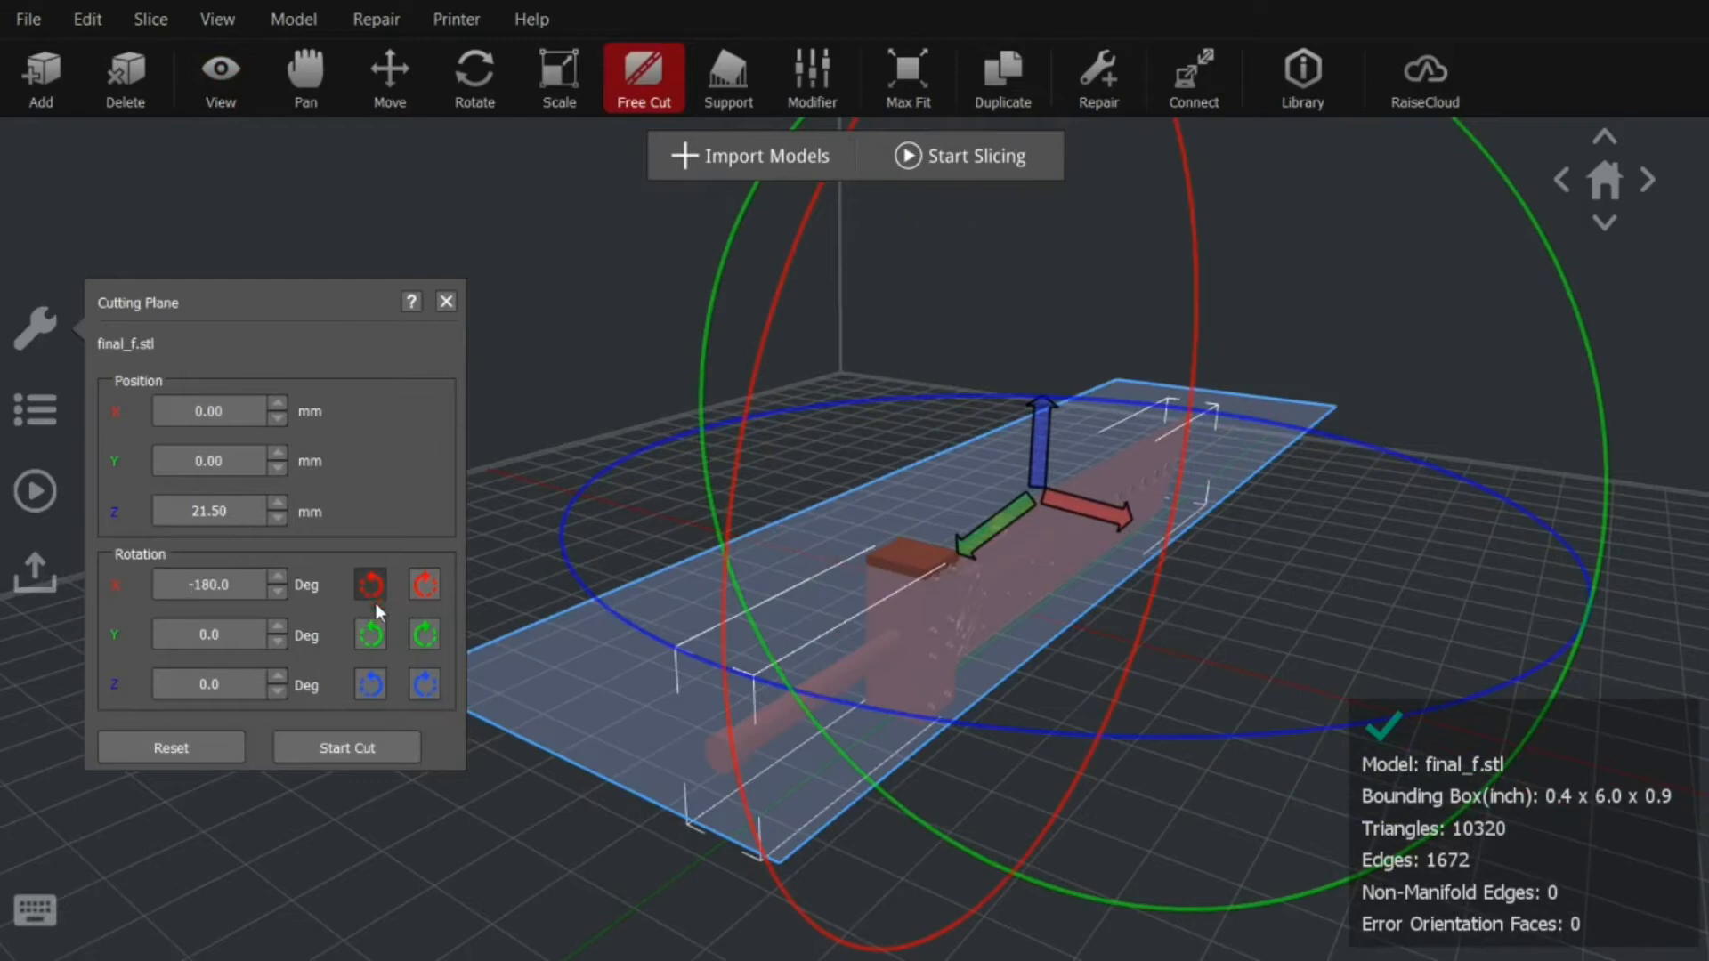
left_click(373, 635)
right_click_drag(923, 595, 455, 712)
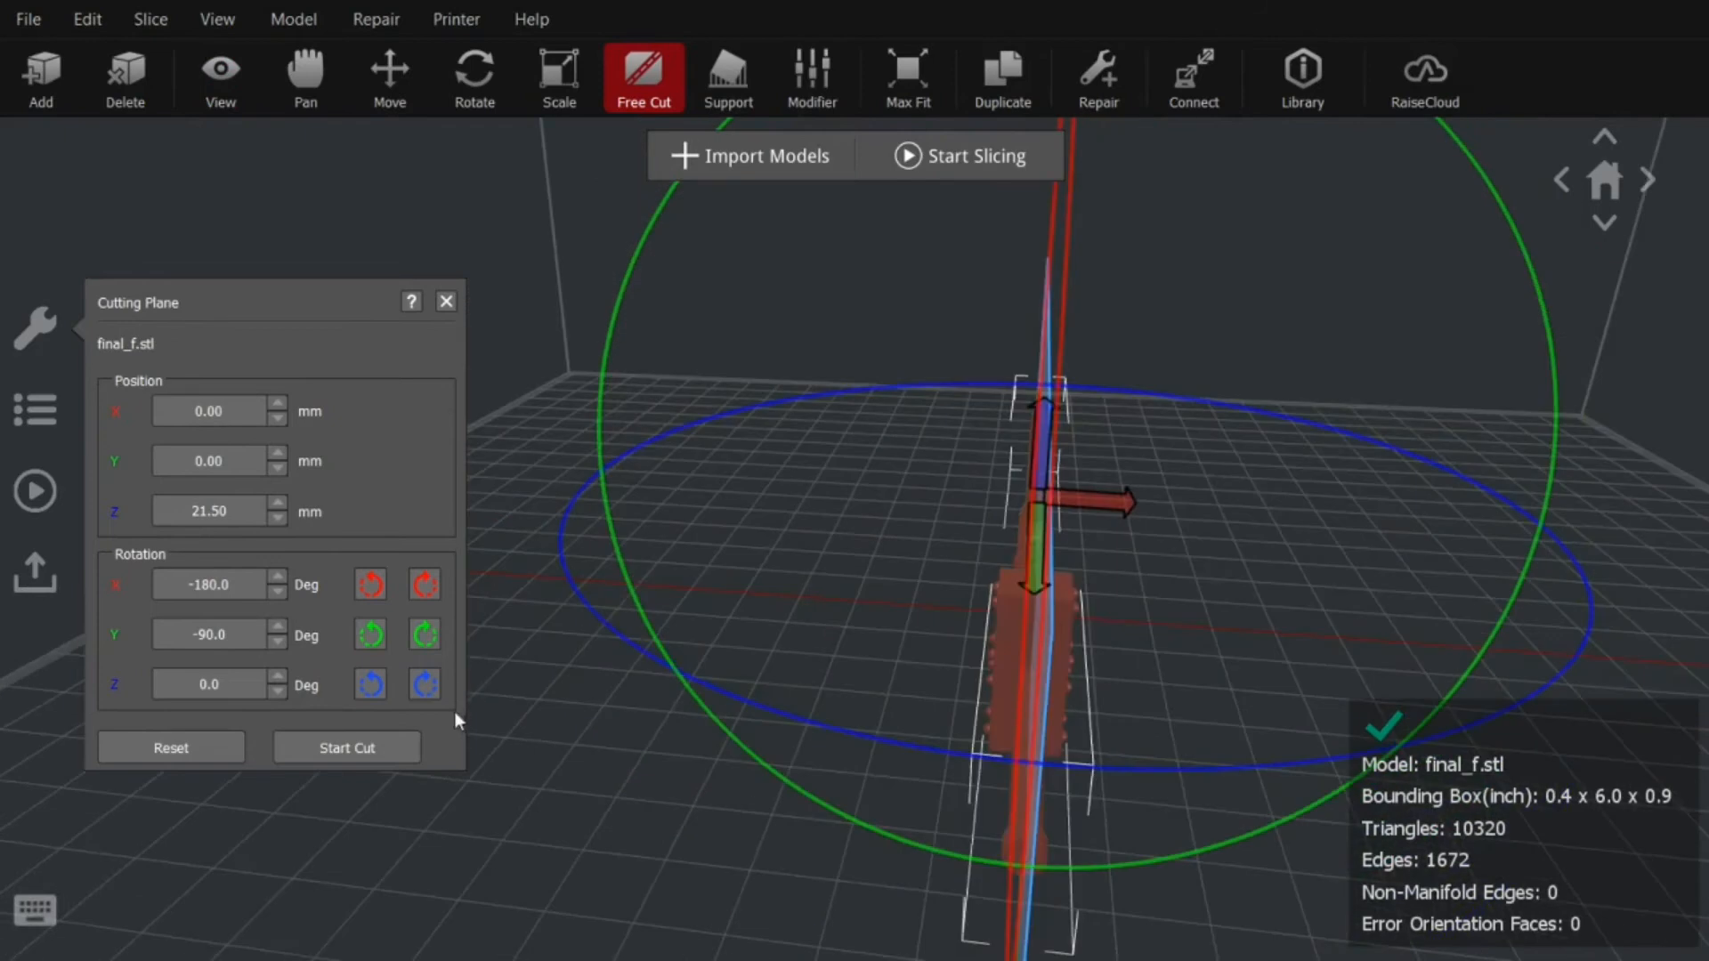
left_click(369, 747)
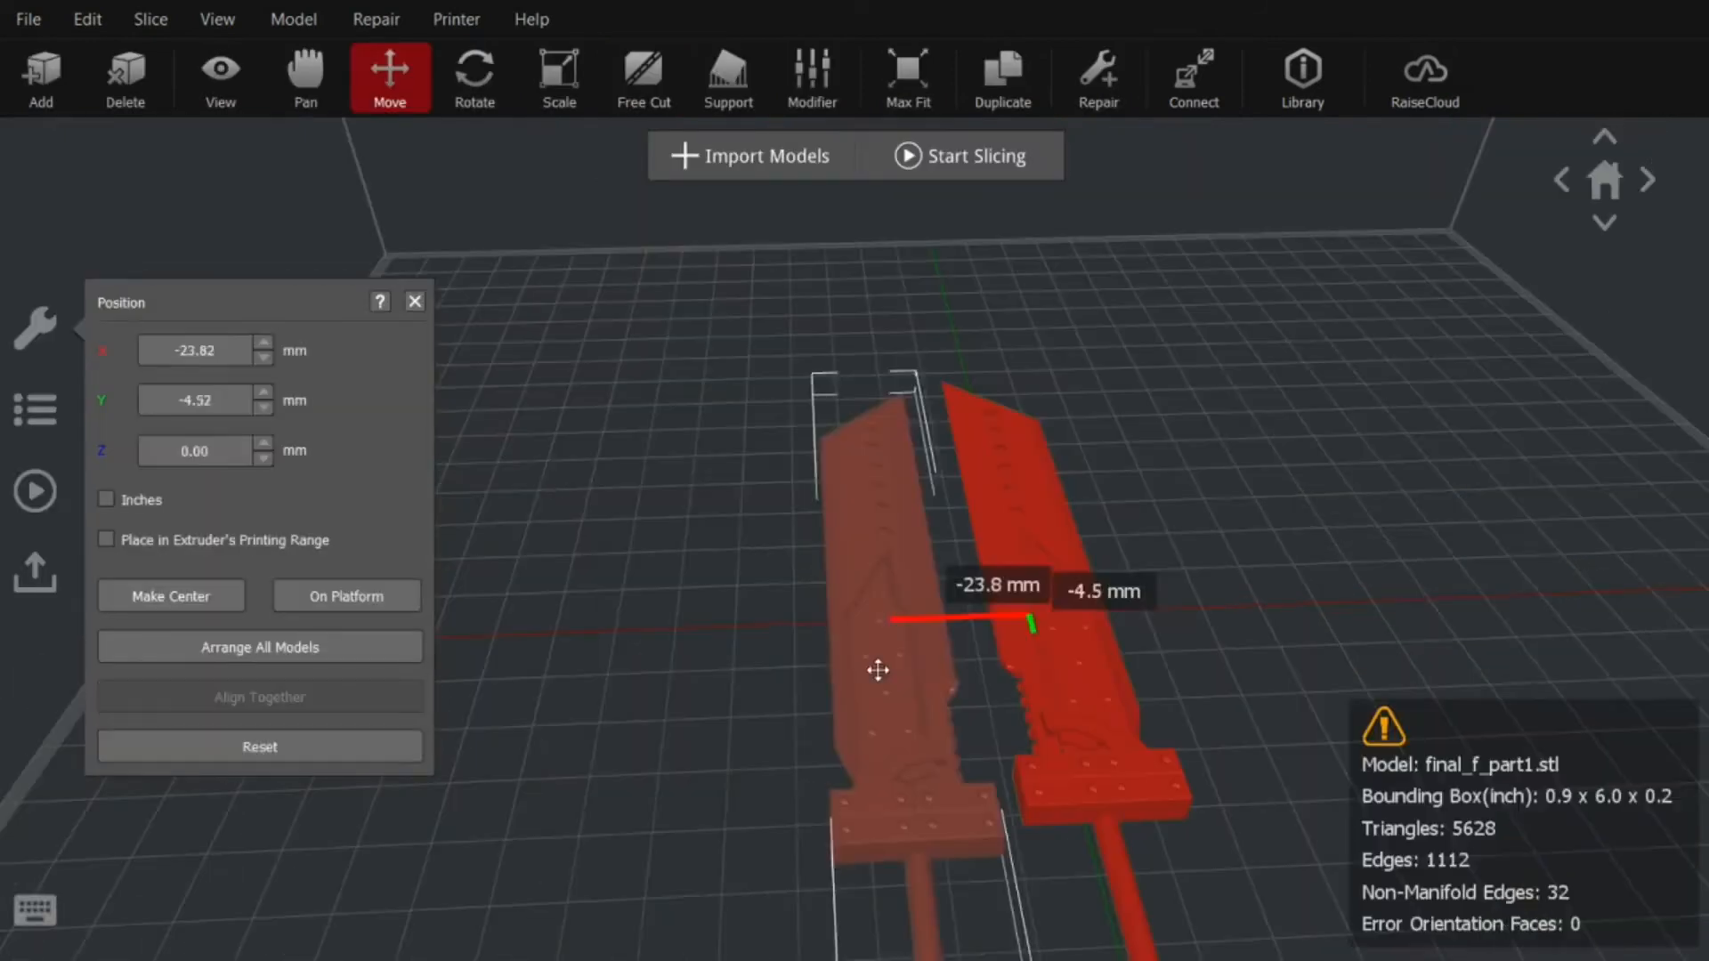
Move the first cut half of the sword about 24 mm away from the other half and deselect it
left_click_drag(878, 672, 886, 656)
left_click(1147, 539)
right_click_drag(1150, 540, 1079, 710)
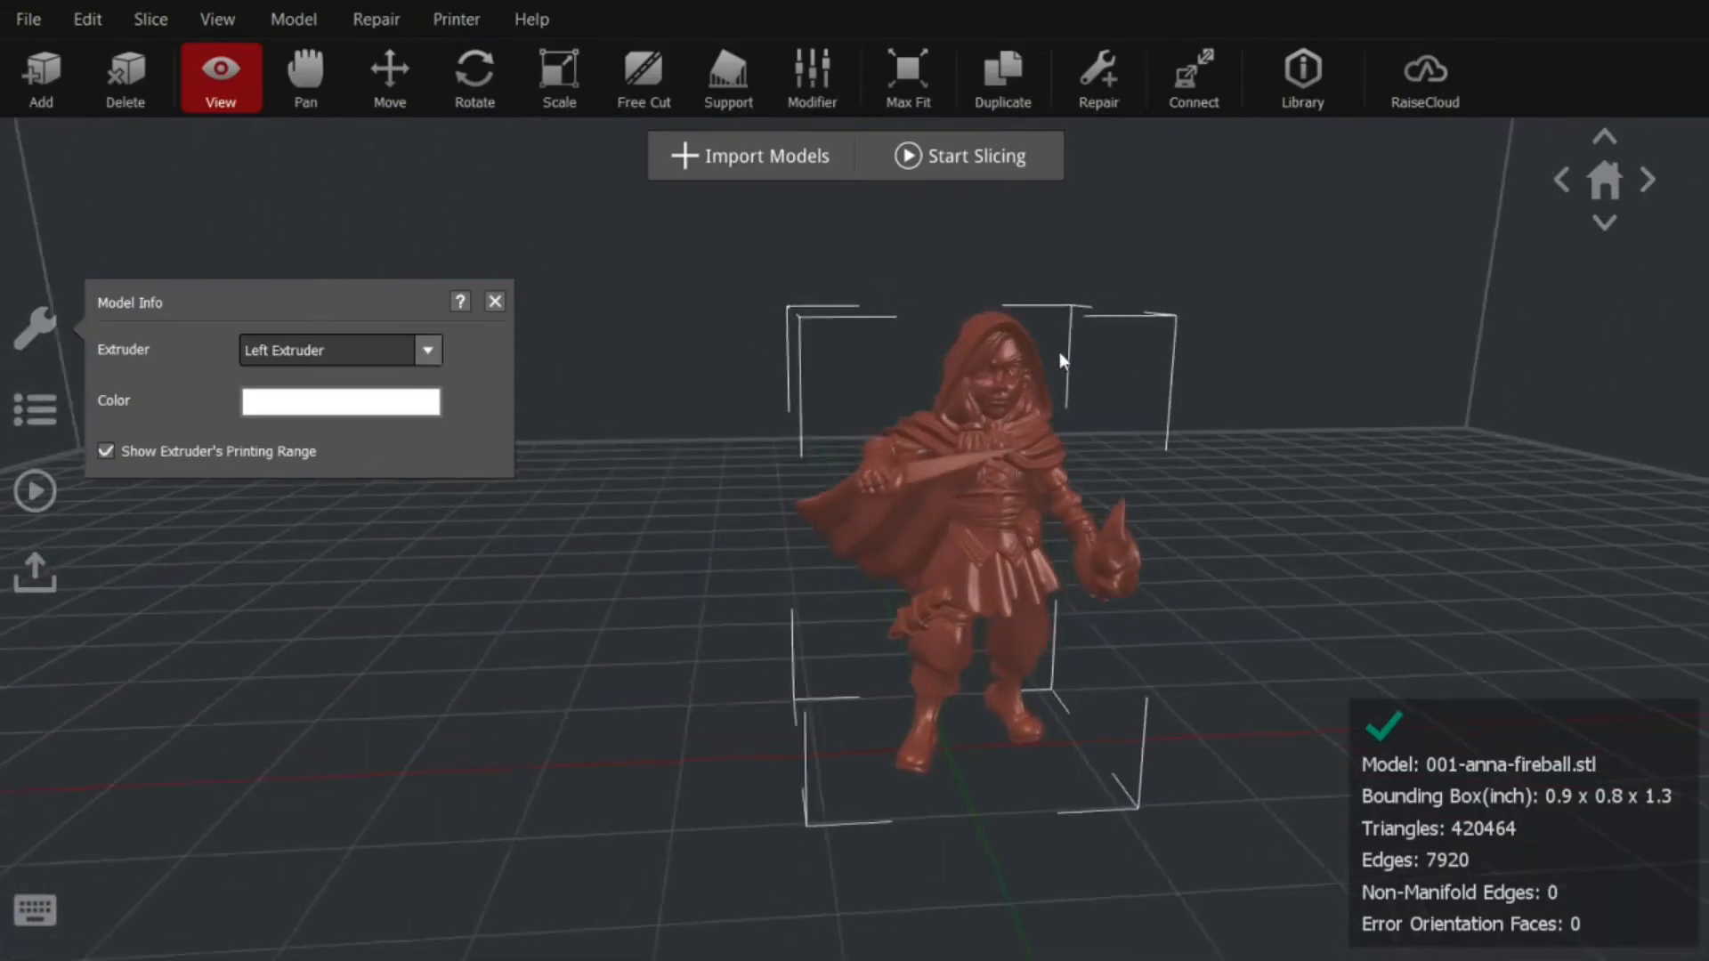
Inspect the 001-anna-fireball figurine and its sliced preview up close, stepping through the print layers
left_click_drag(1059, 351, 1545, 250)
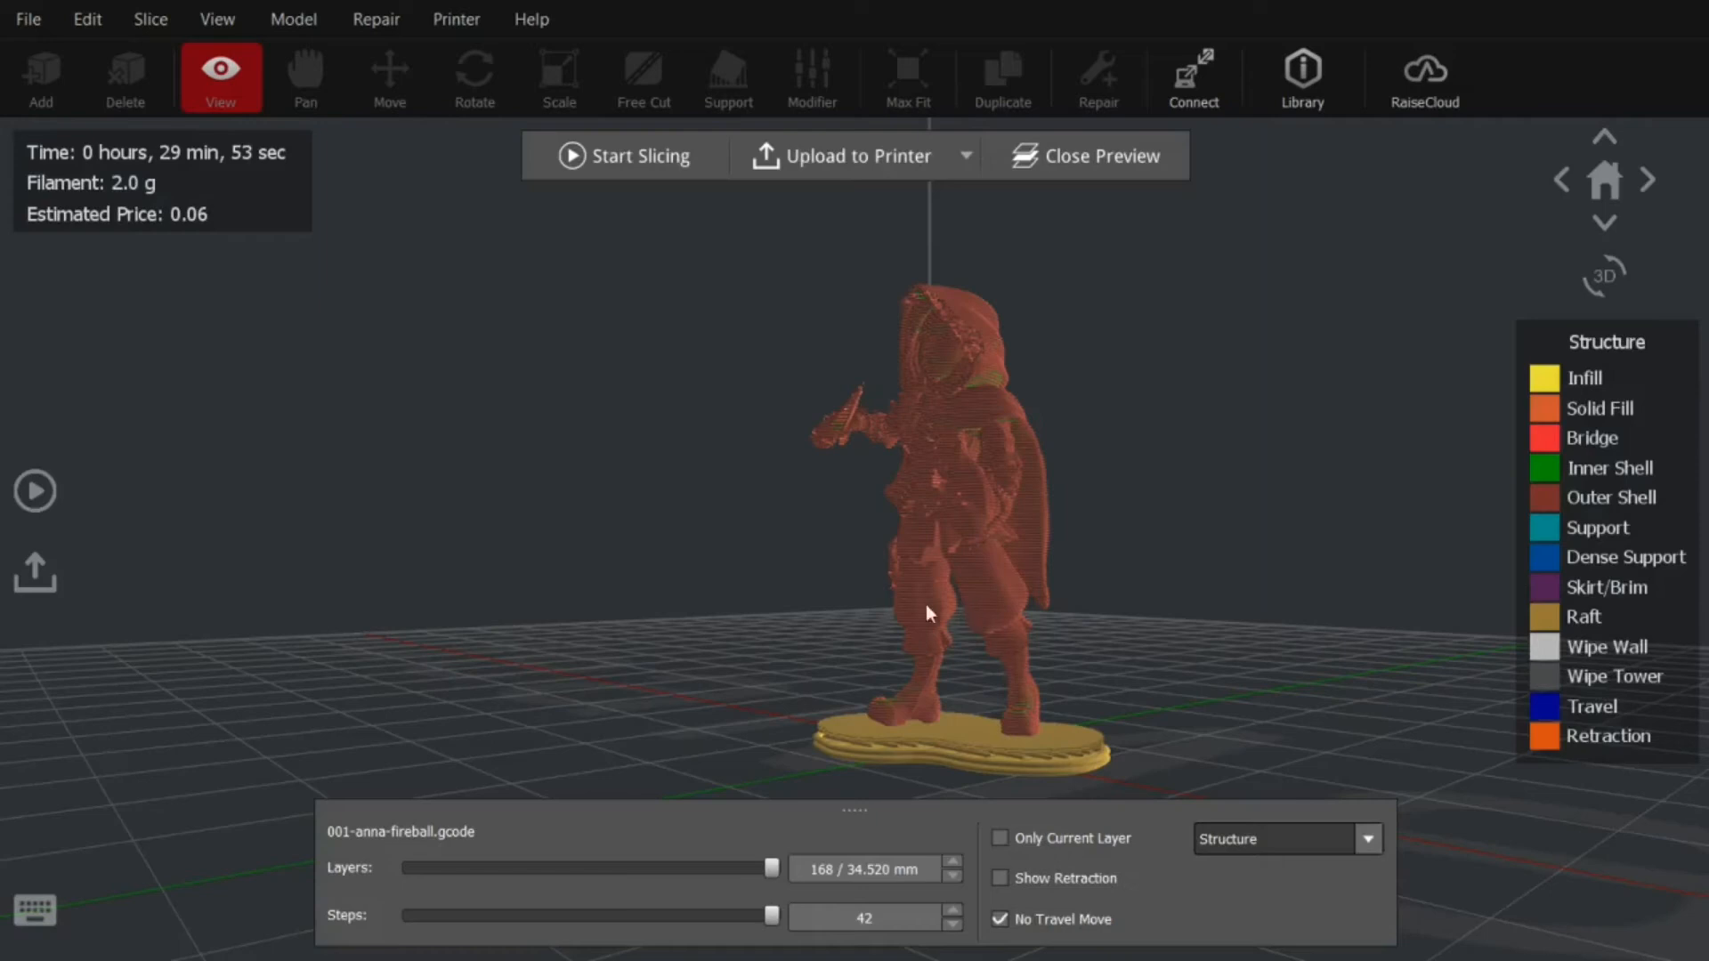
scroll(895, 570, "up", 6)
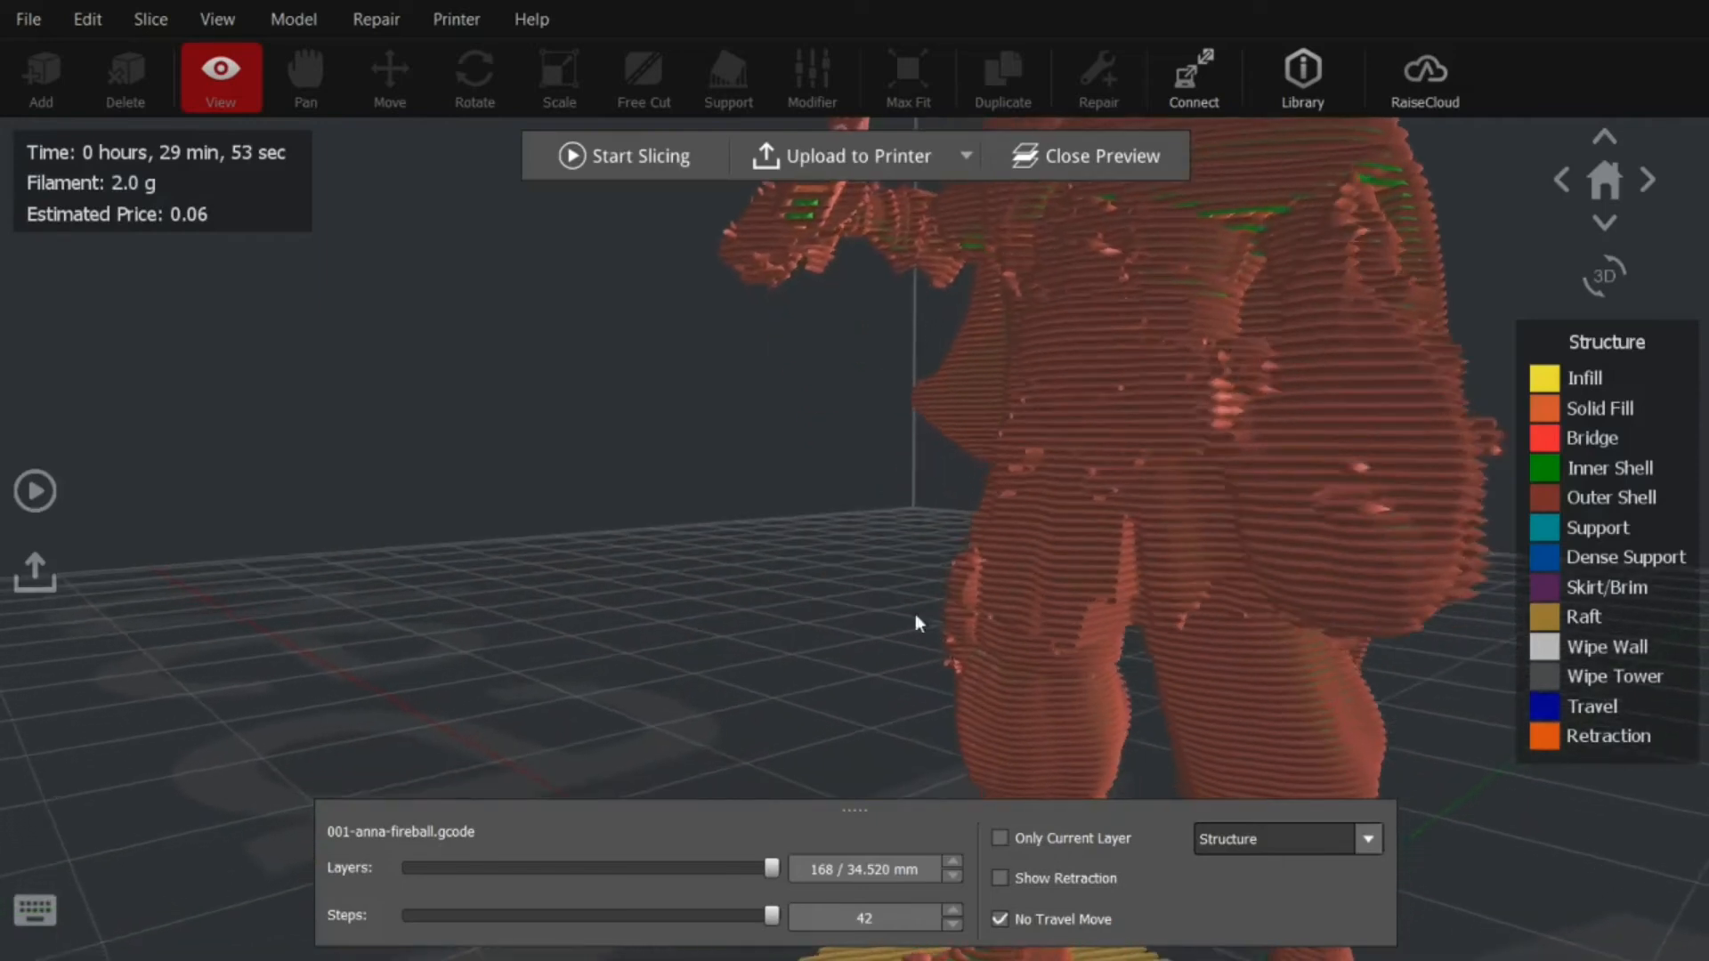
scroll(925, 638, "down", 6)
left_click_drag(771, 878, 826, 851)
left_click(954, 861)
left_click(954, 860)
left_click(955, 861)
left_click(955, 861)
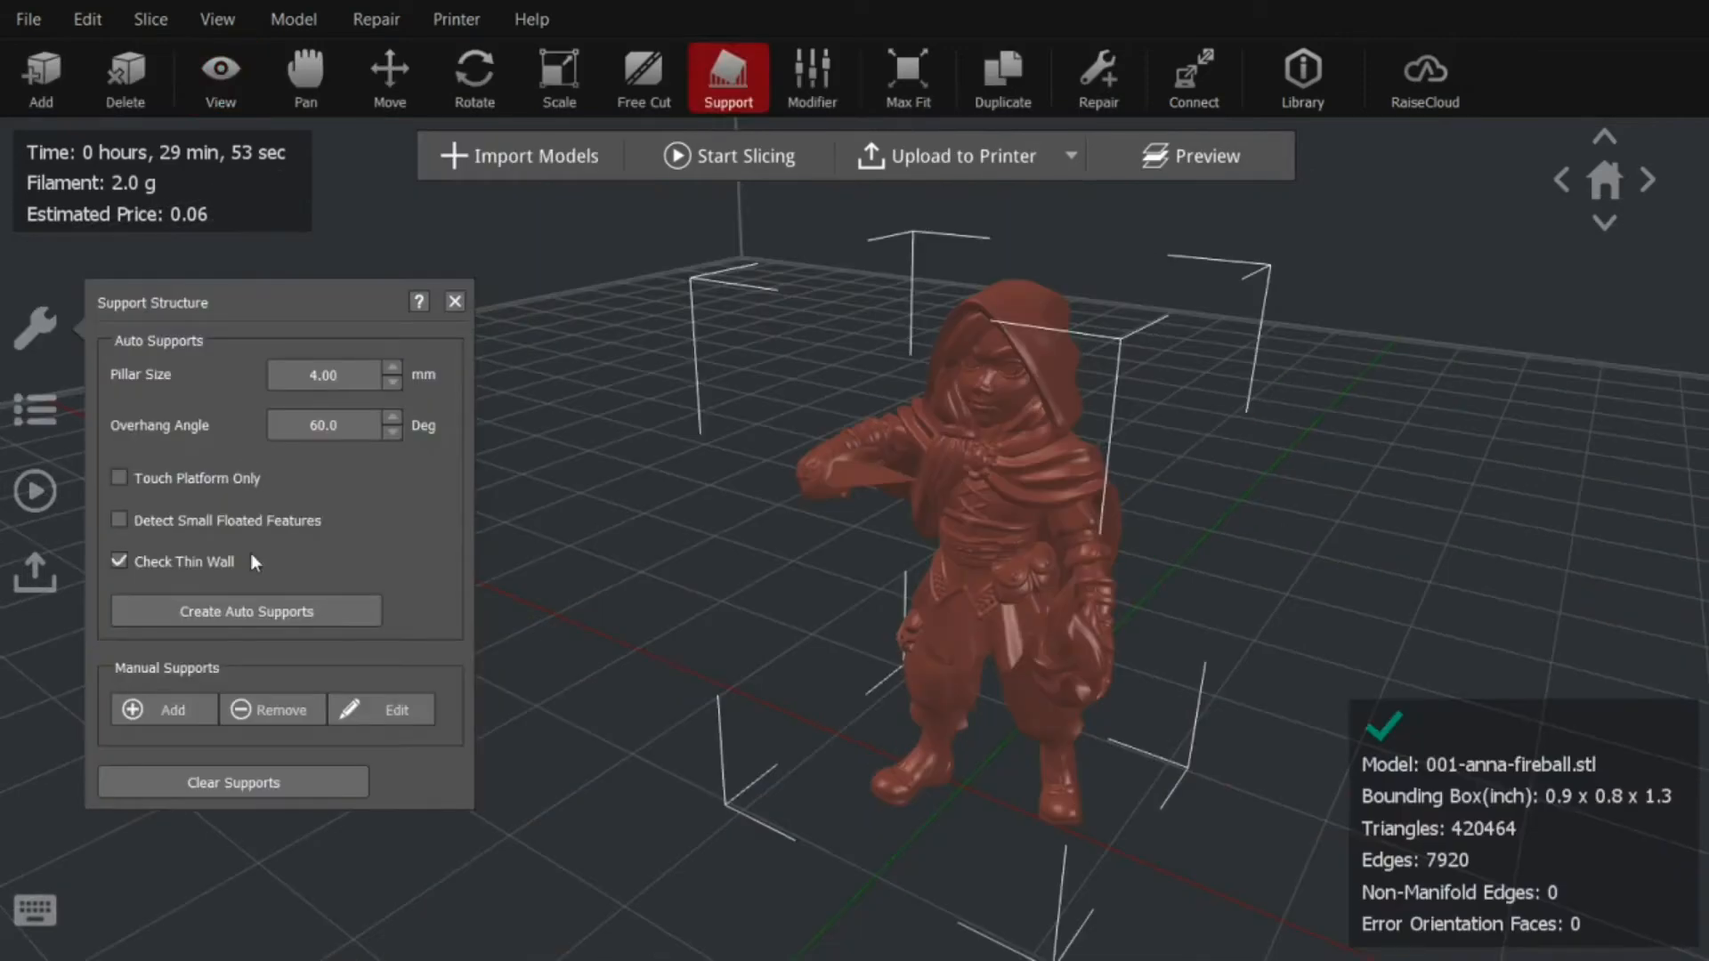
Create automatic supports for the figurine with 4 mm pillars and a 60° overhang angle, and inspect the supported result
left_click(252, 609)
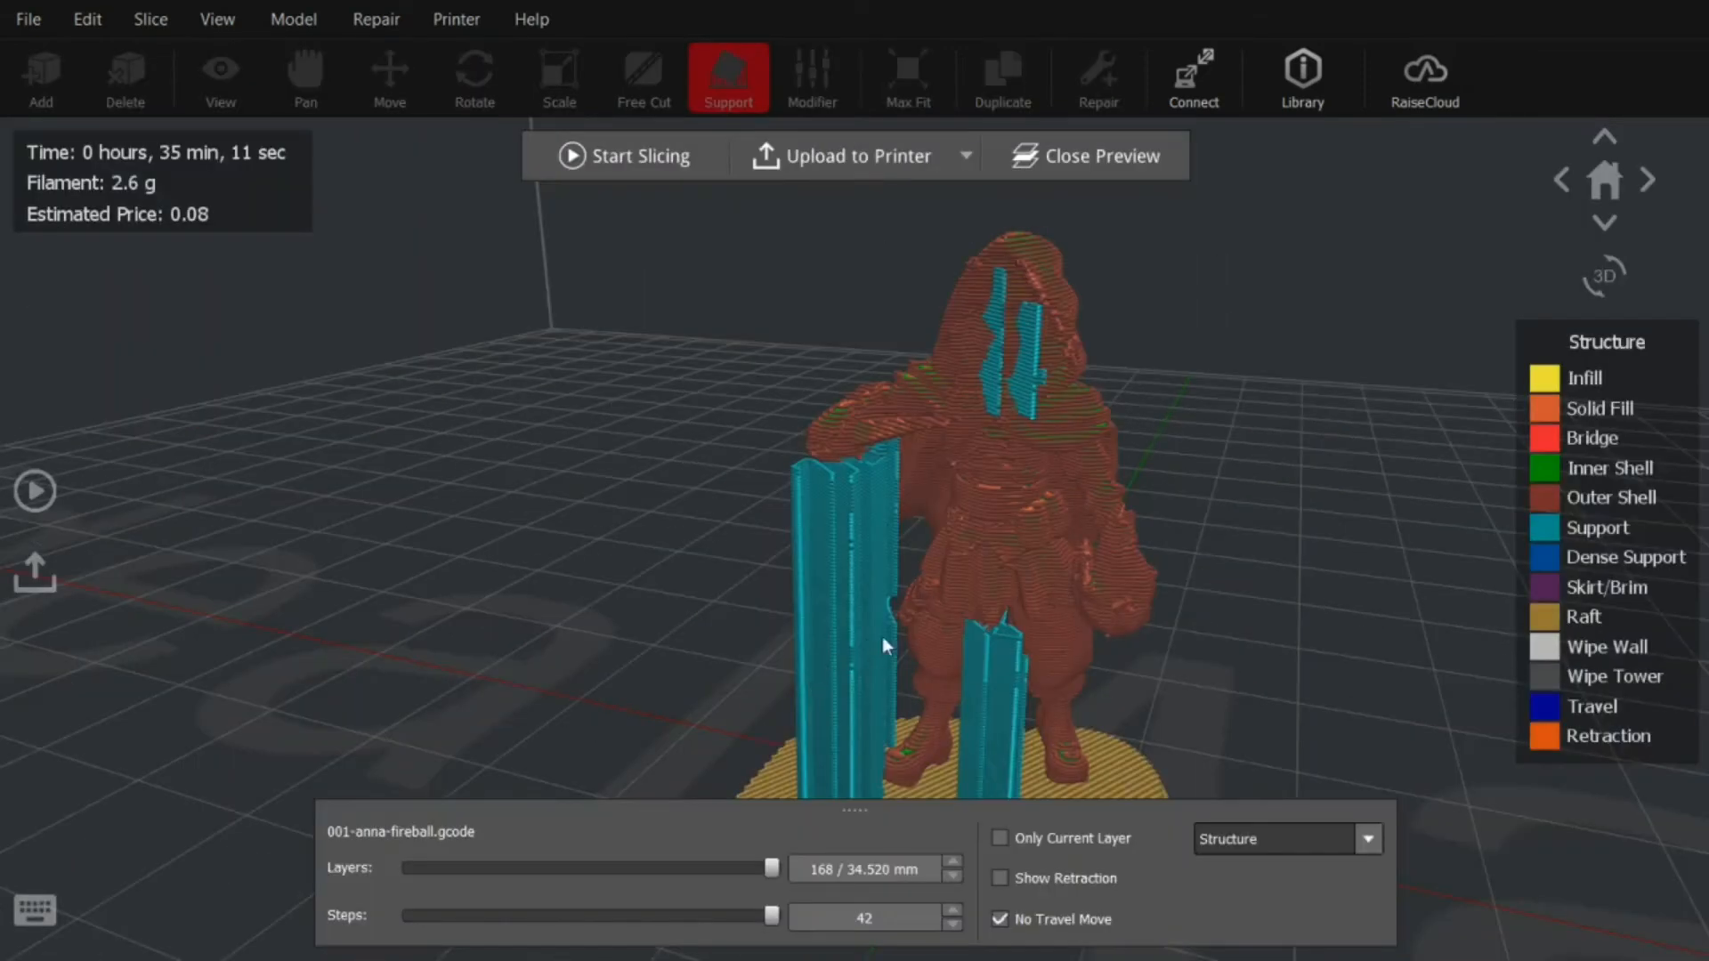
left_click_drag(905, 610, 704, 664)
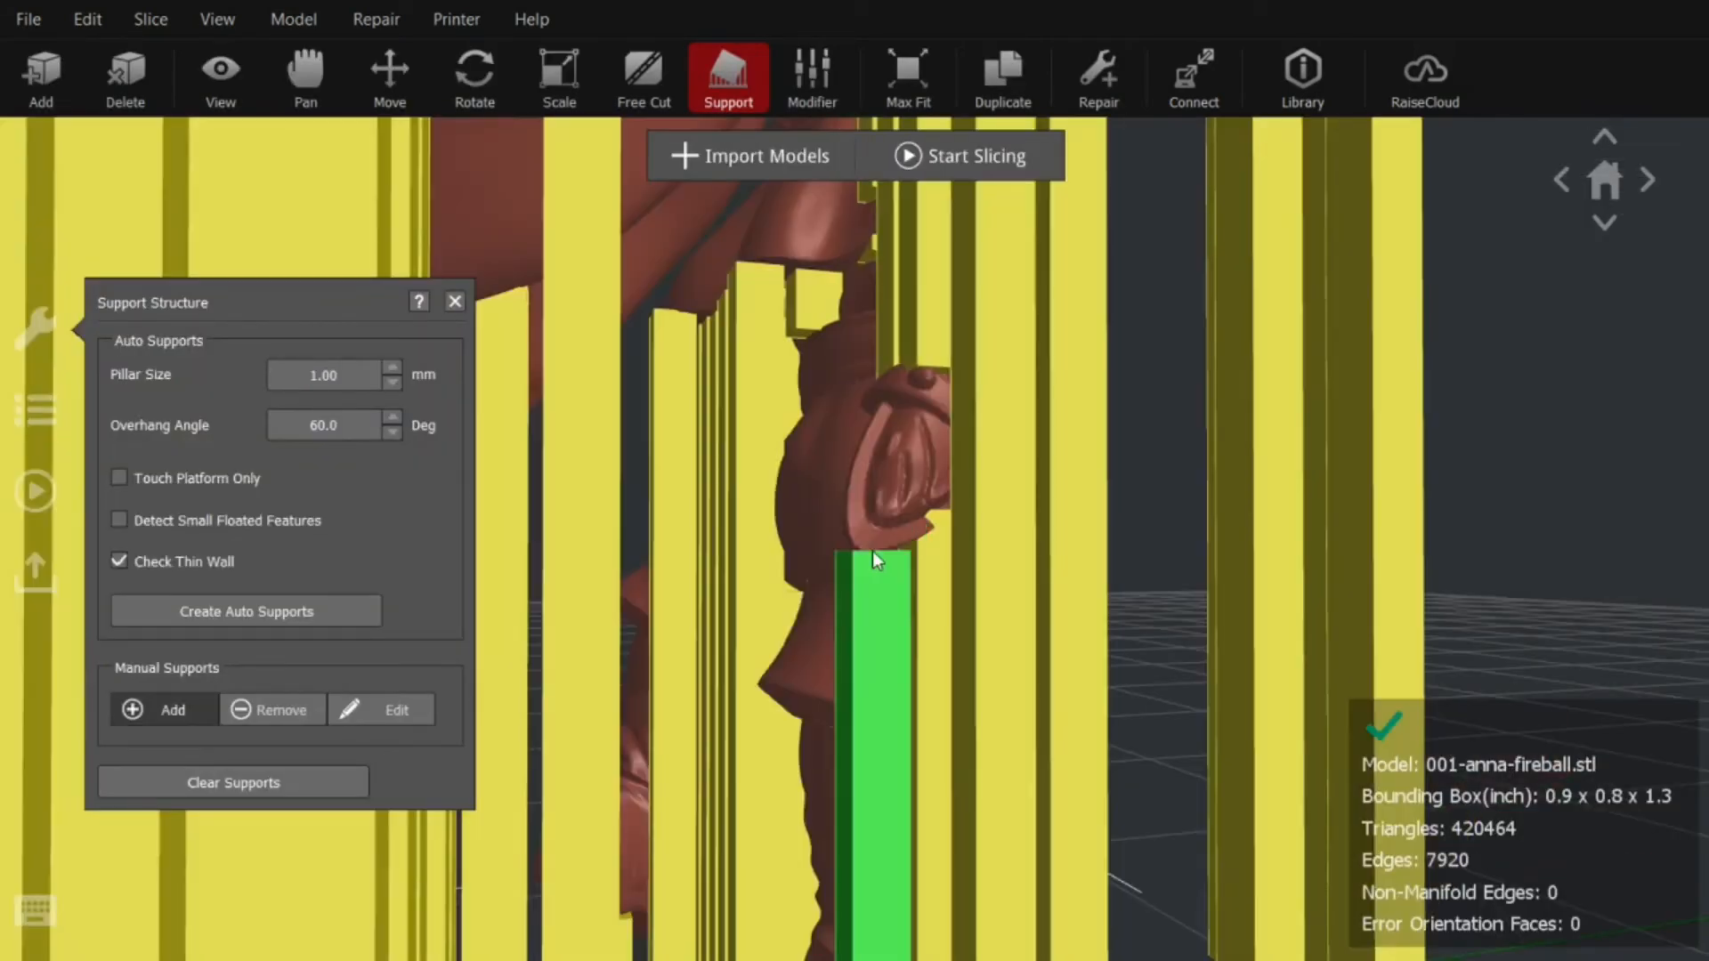
scroll(872, 552, "down", 5)
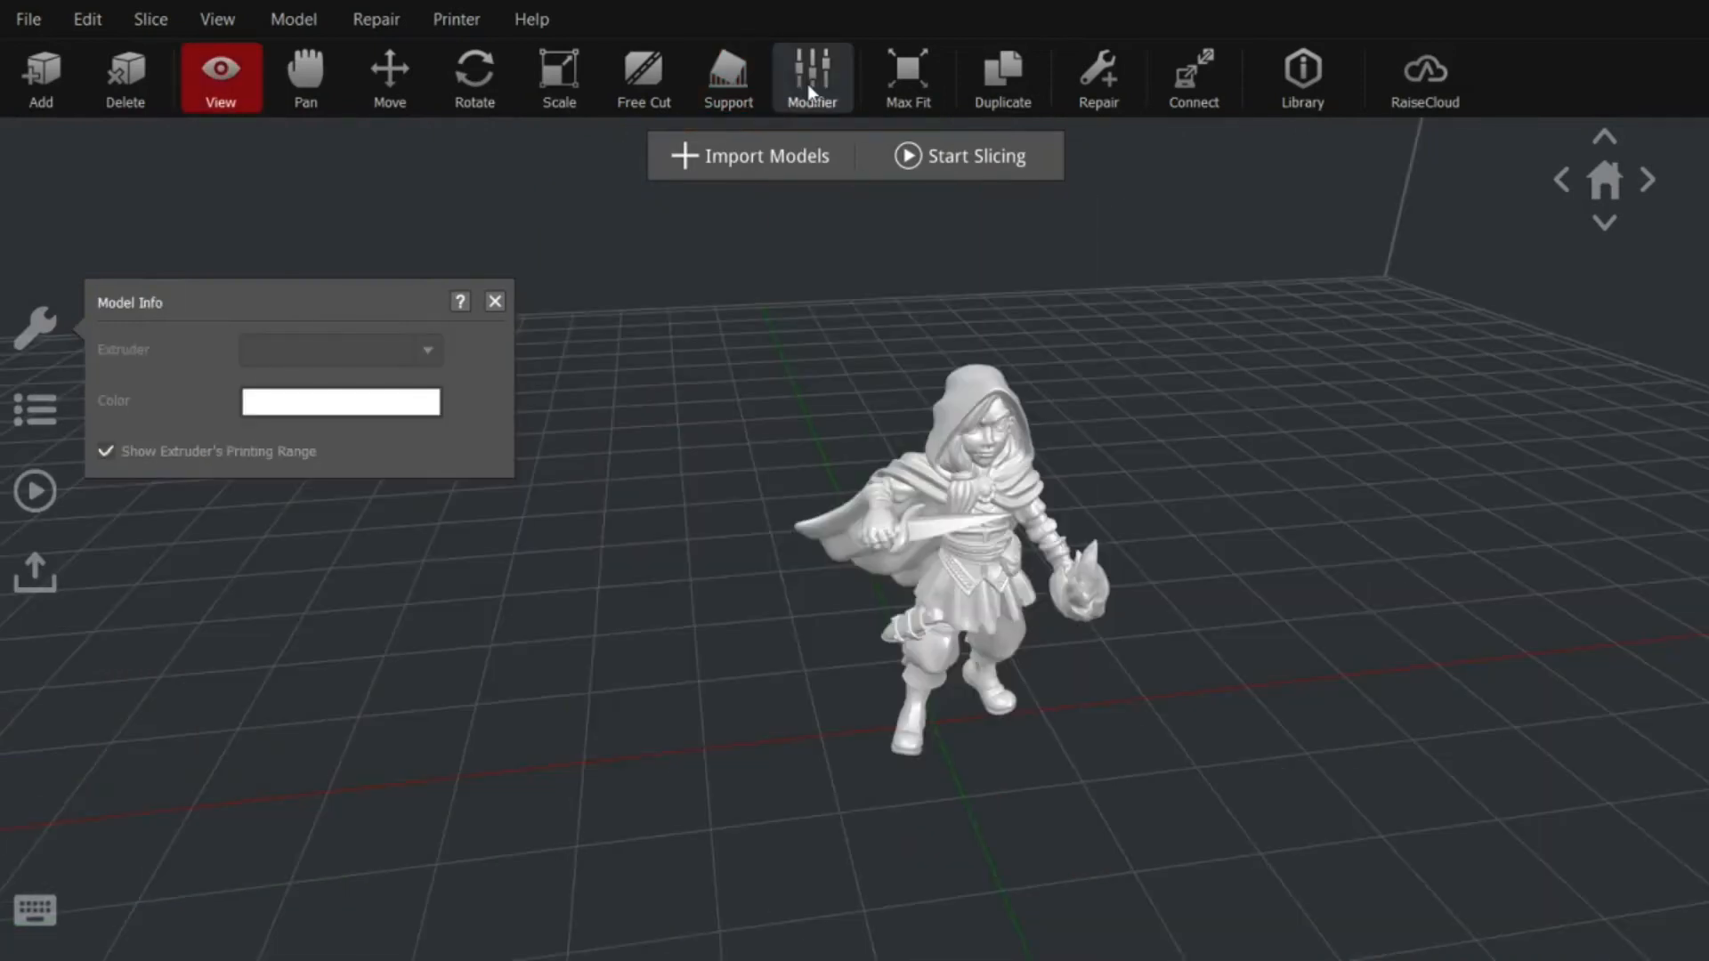
Add a box modifier over the figurine's feet and widen it along the X axis
left_click(808, 85)
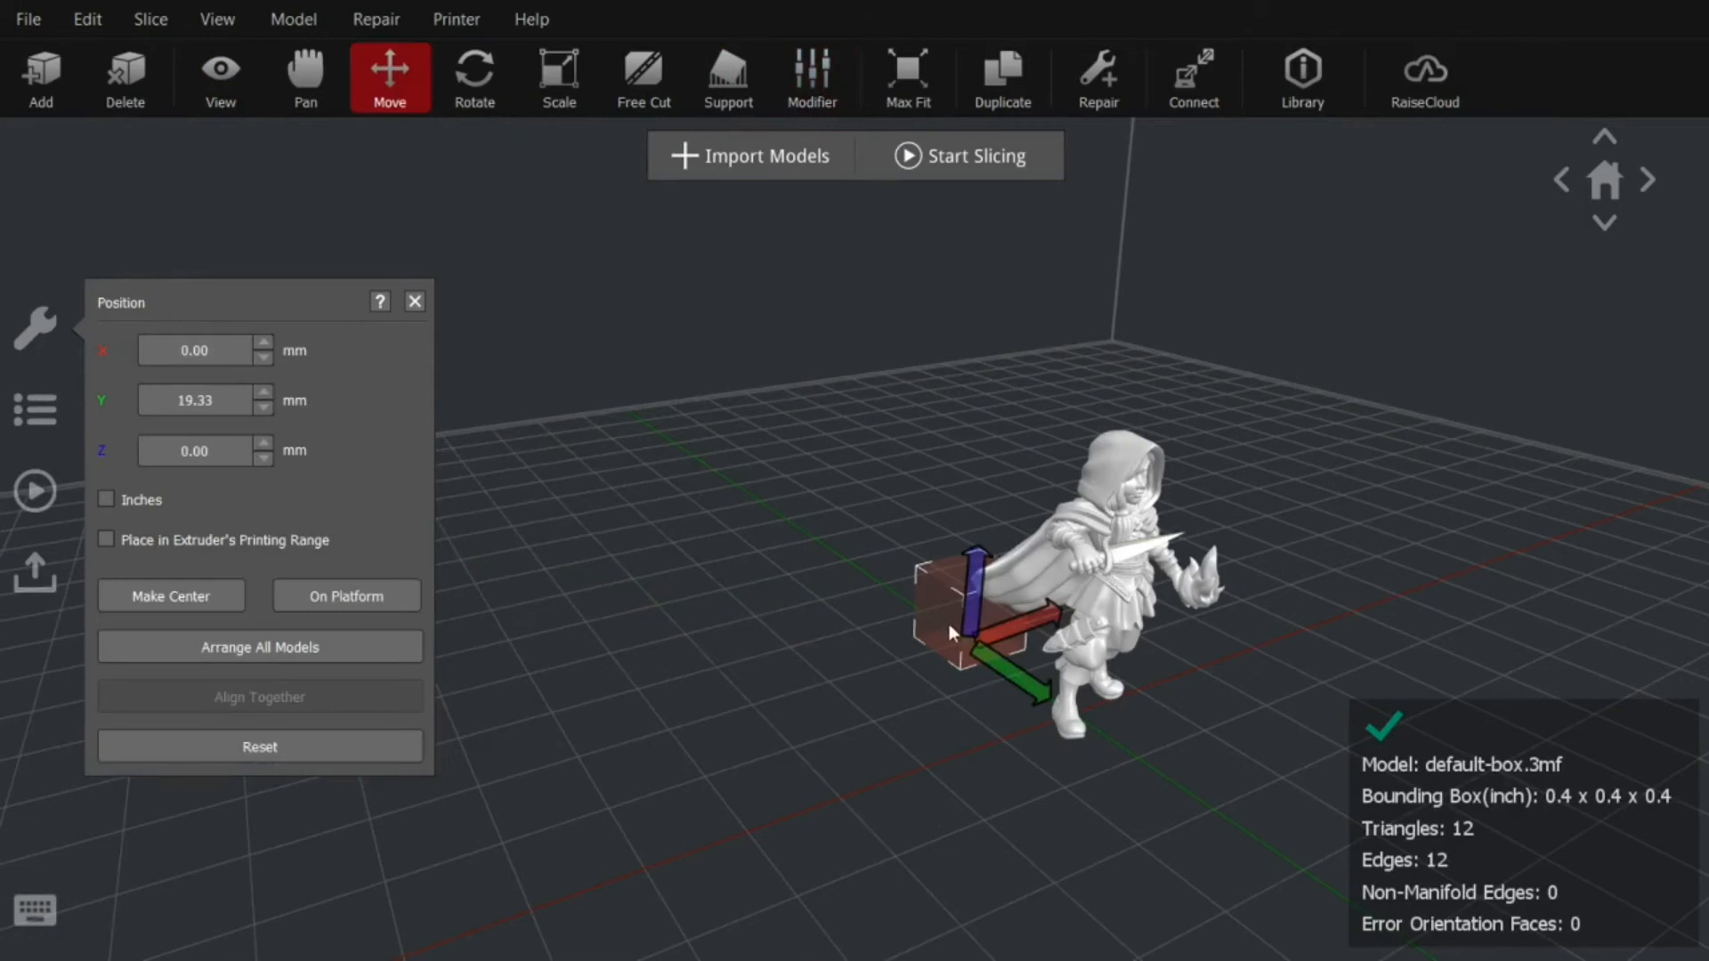
left_click_drag(949, 623, 1015, 718)
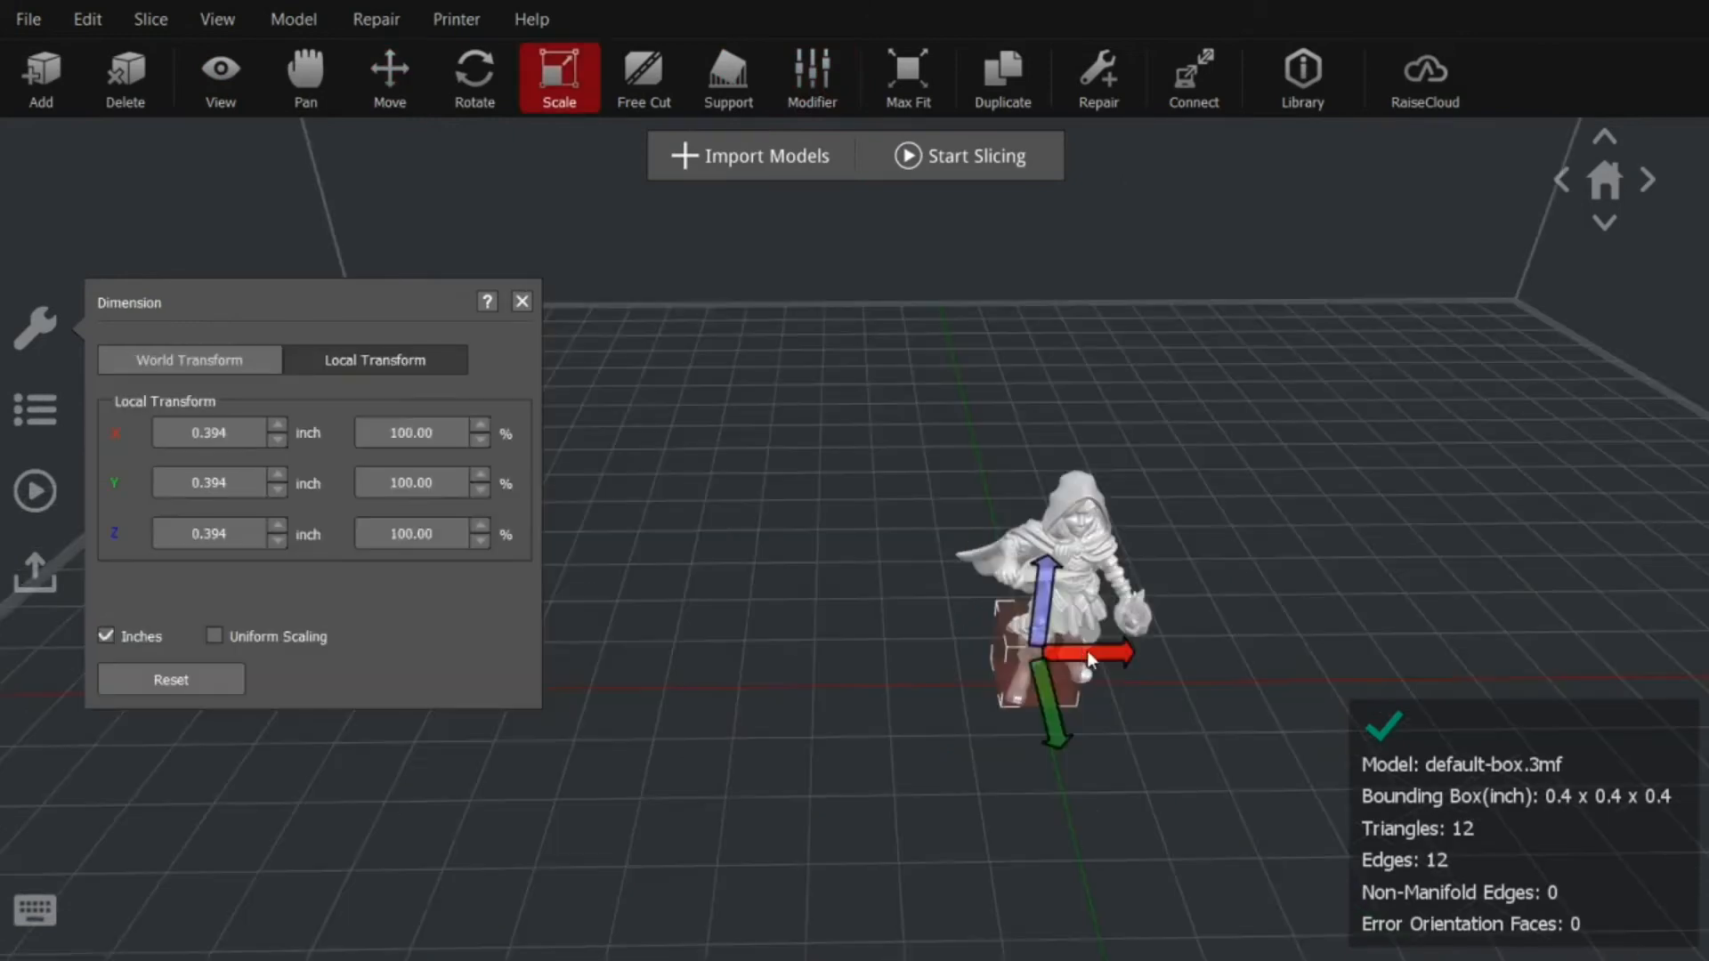
left_click_drag(1087, 650, 1170, 634)
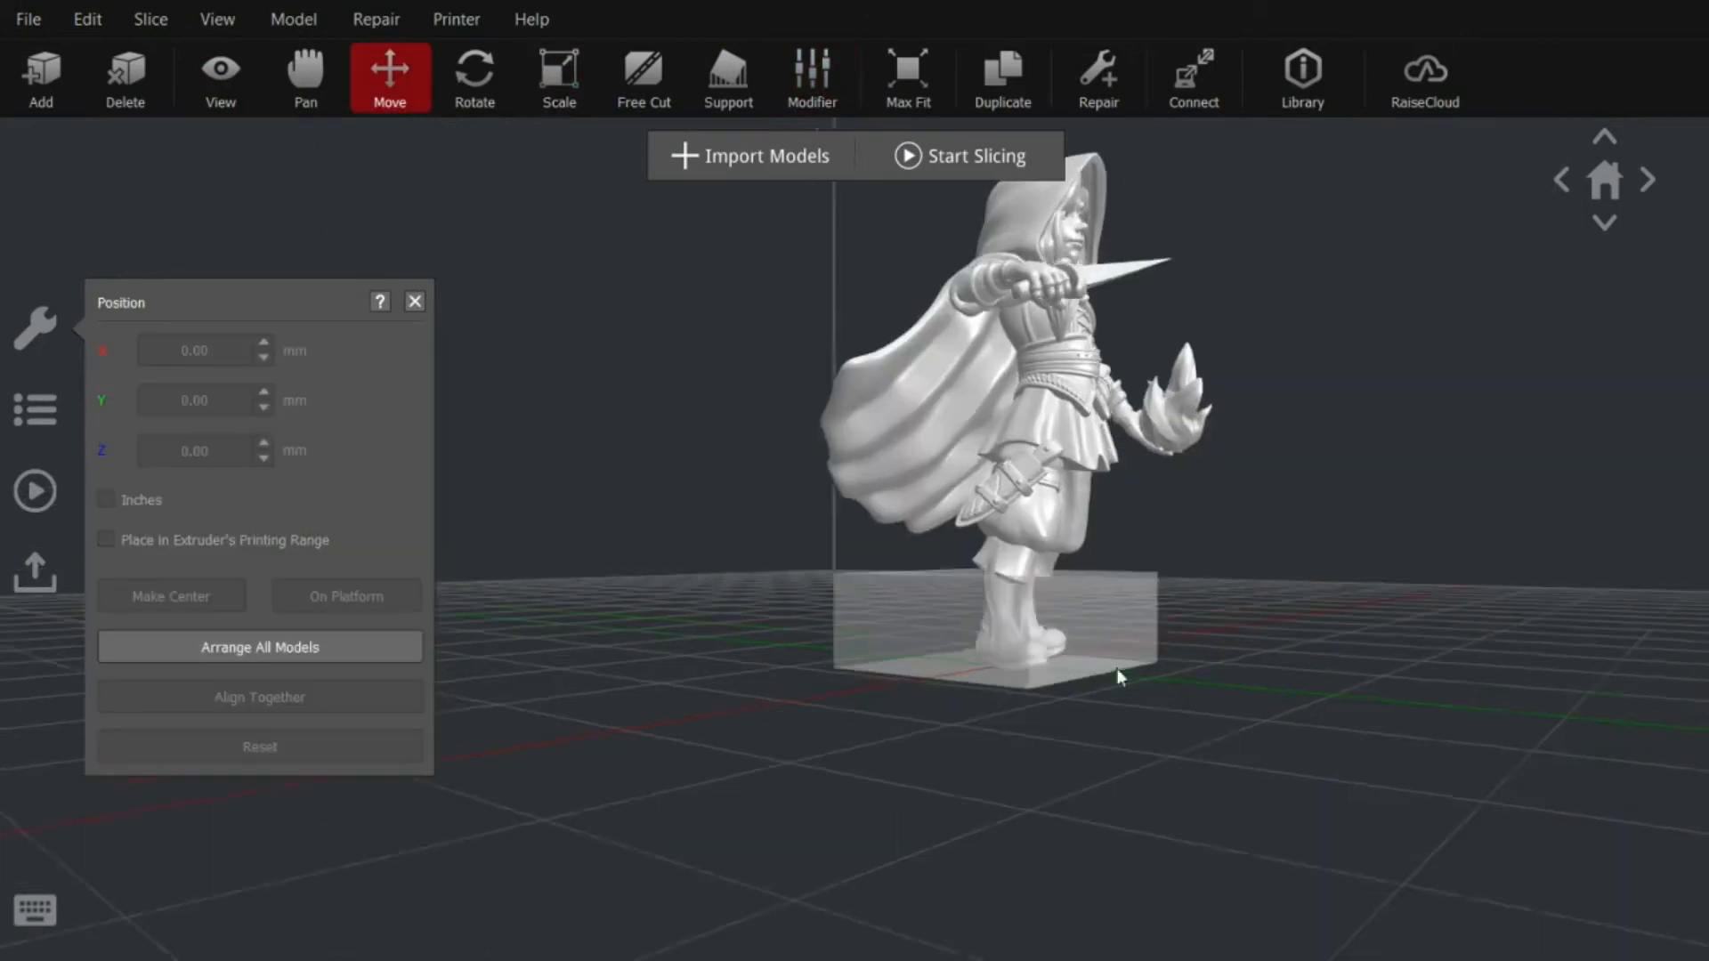
Set the infill density to 50 % for the box modifier around the figurine's feet
right_click_drag(793, 749, 417, 750)
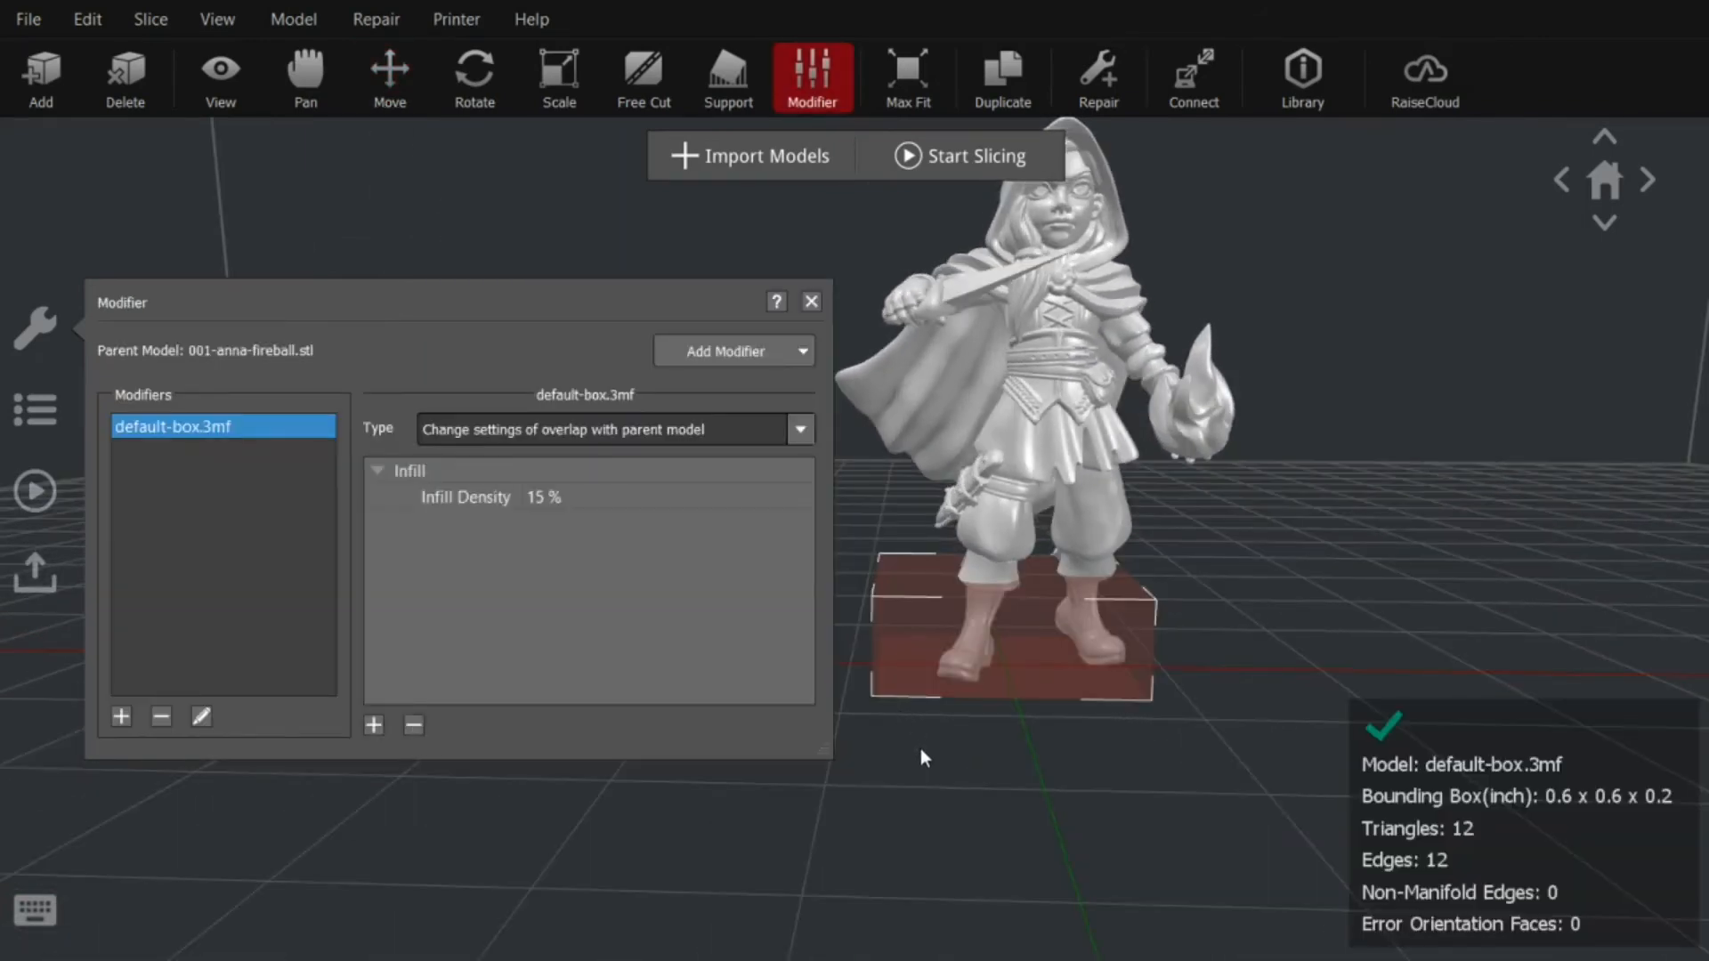
left_click(546, 497)
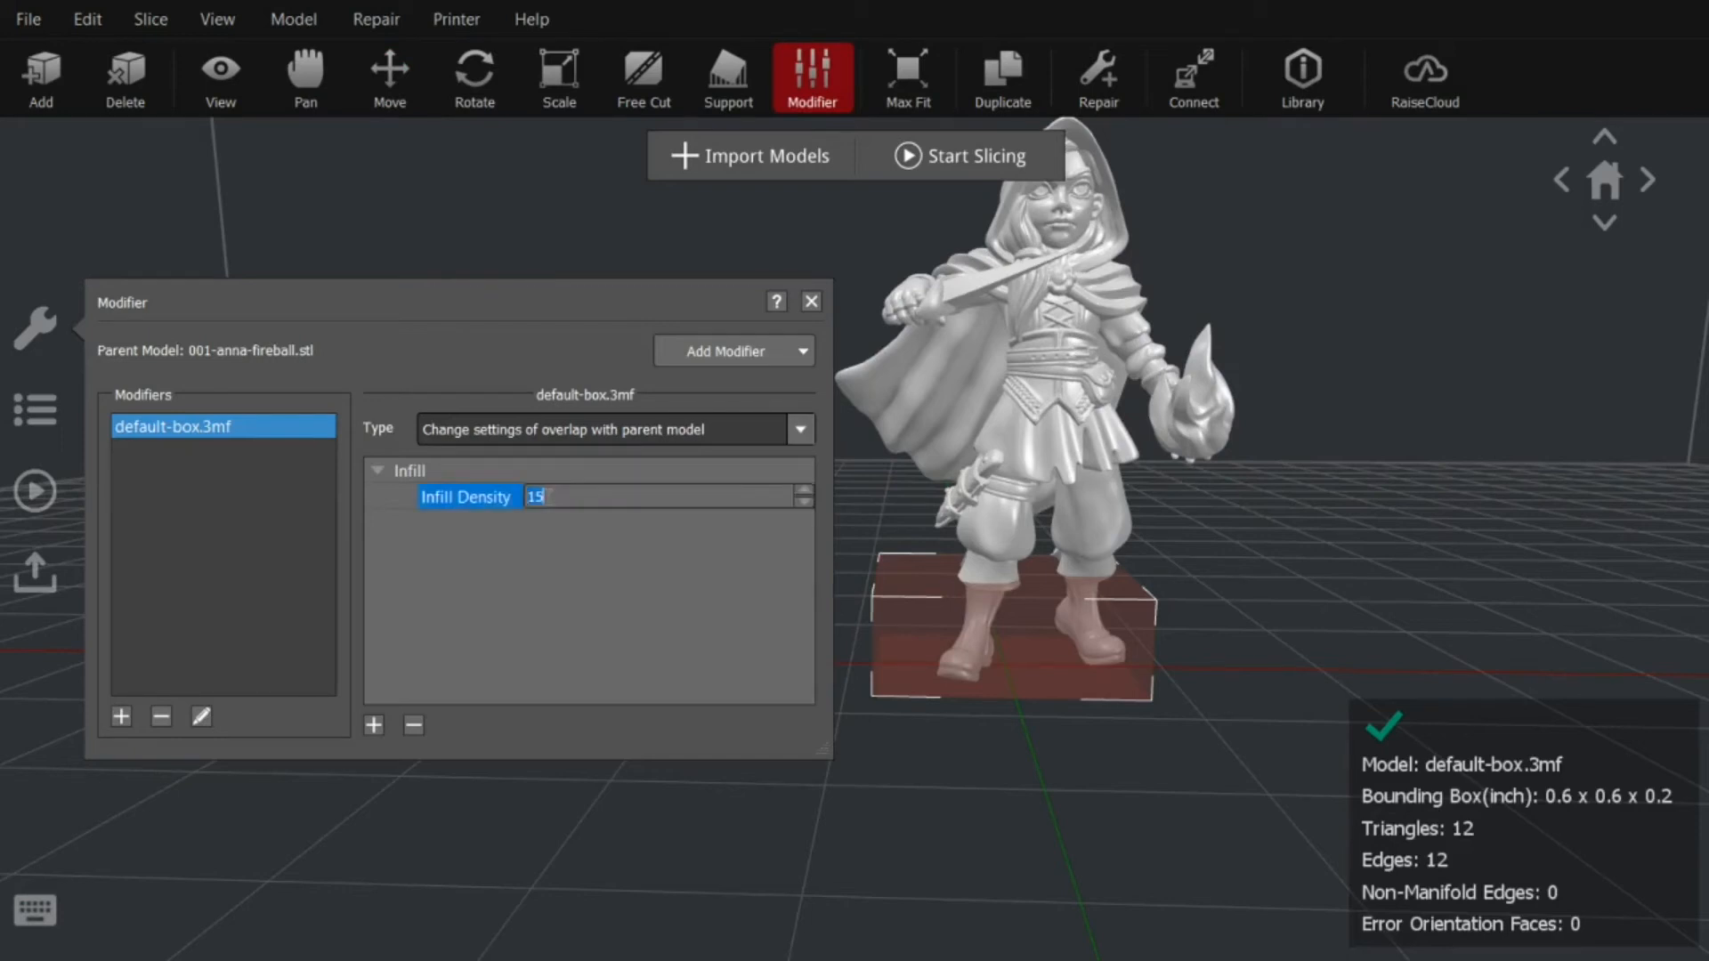
type("50")
key("Return")
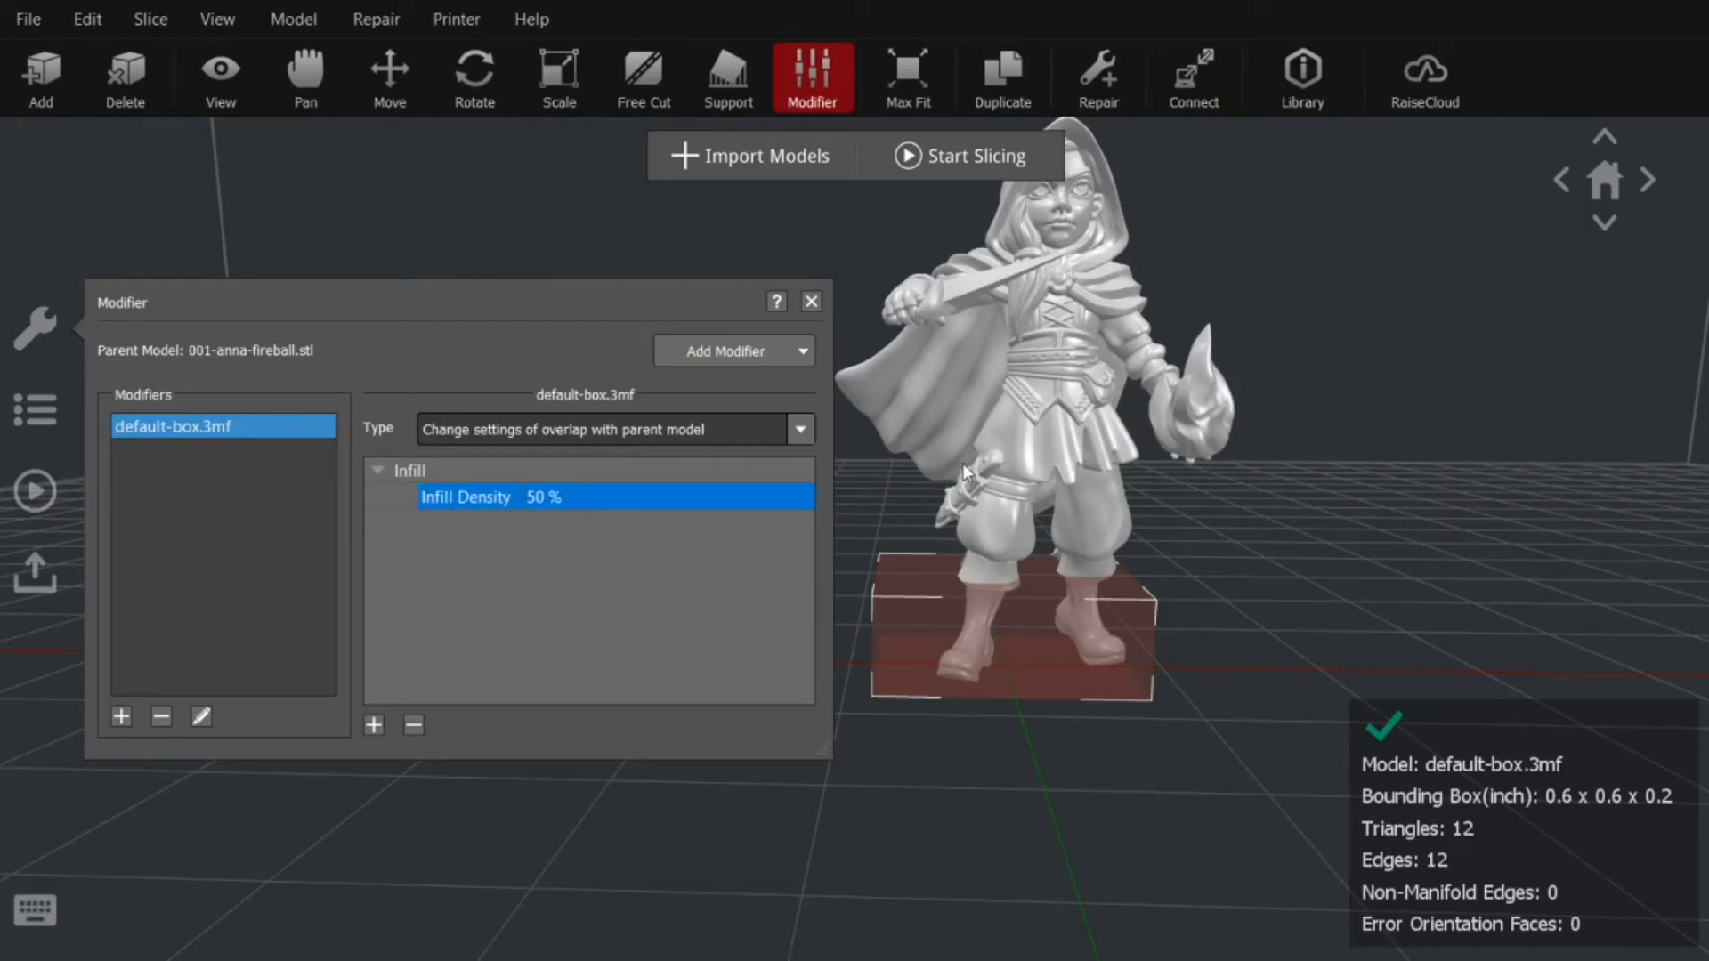
left_click(1188, 737)
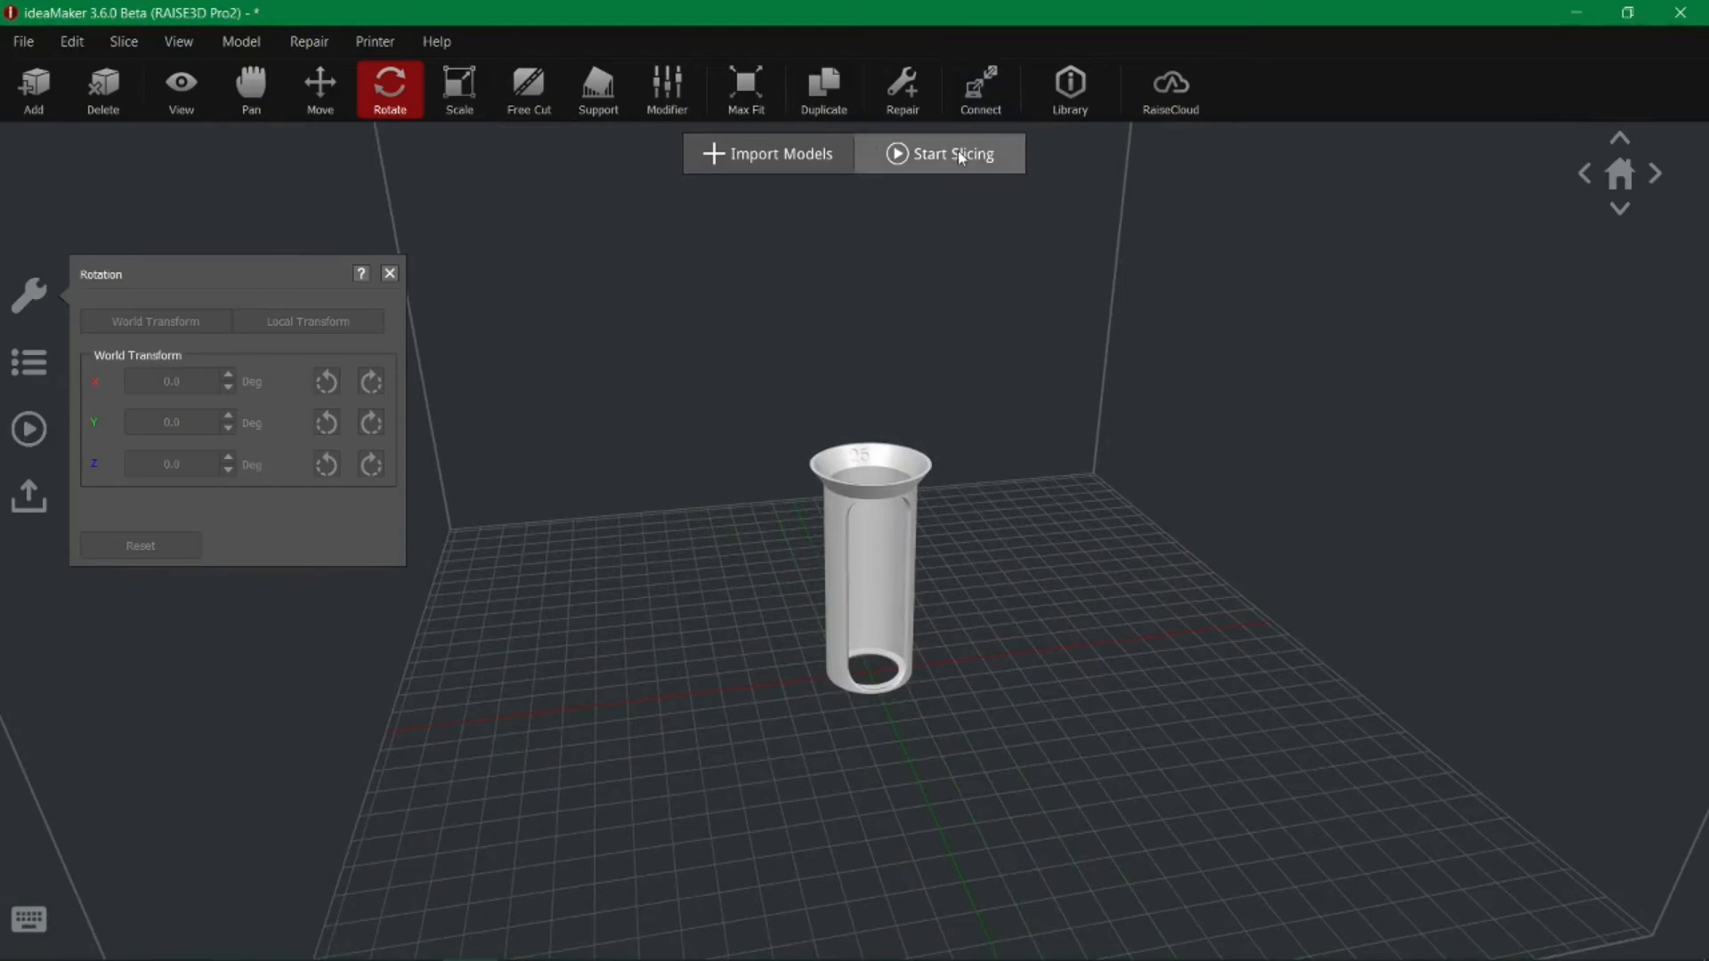
Examine the Standard - Pro2 - PLA template's advanced slicing settings for extruder, infill, solid fill, support, platform additions and cooling
left_click(950, 159)
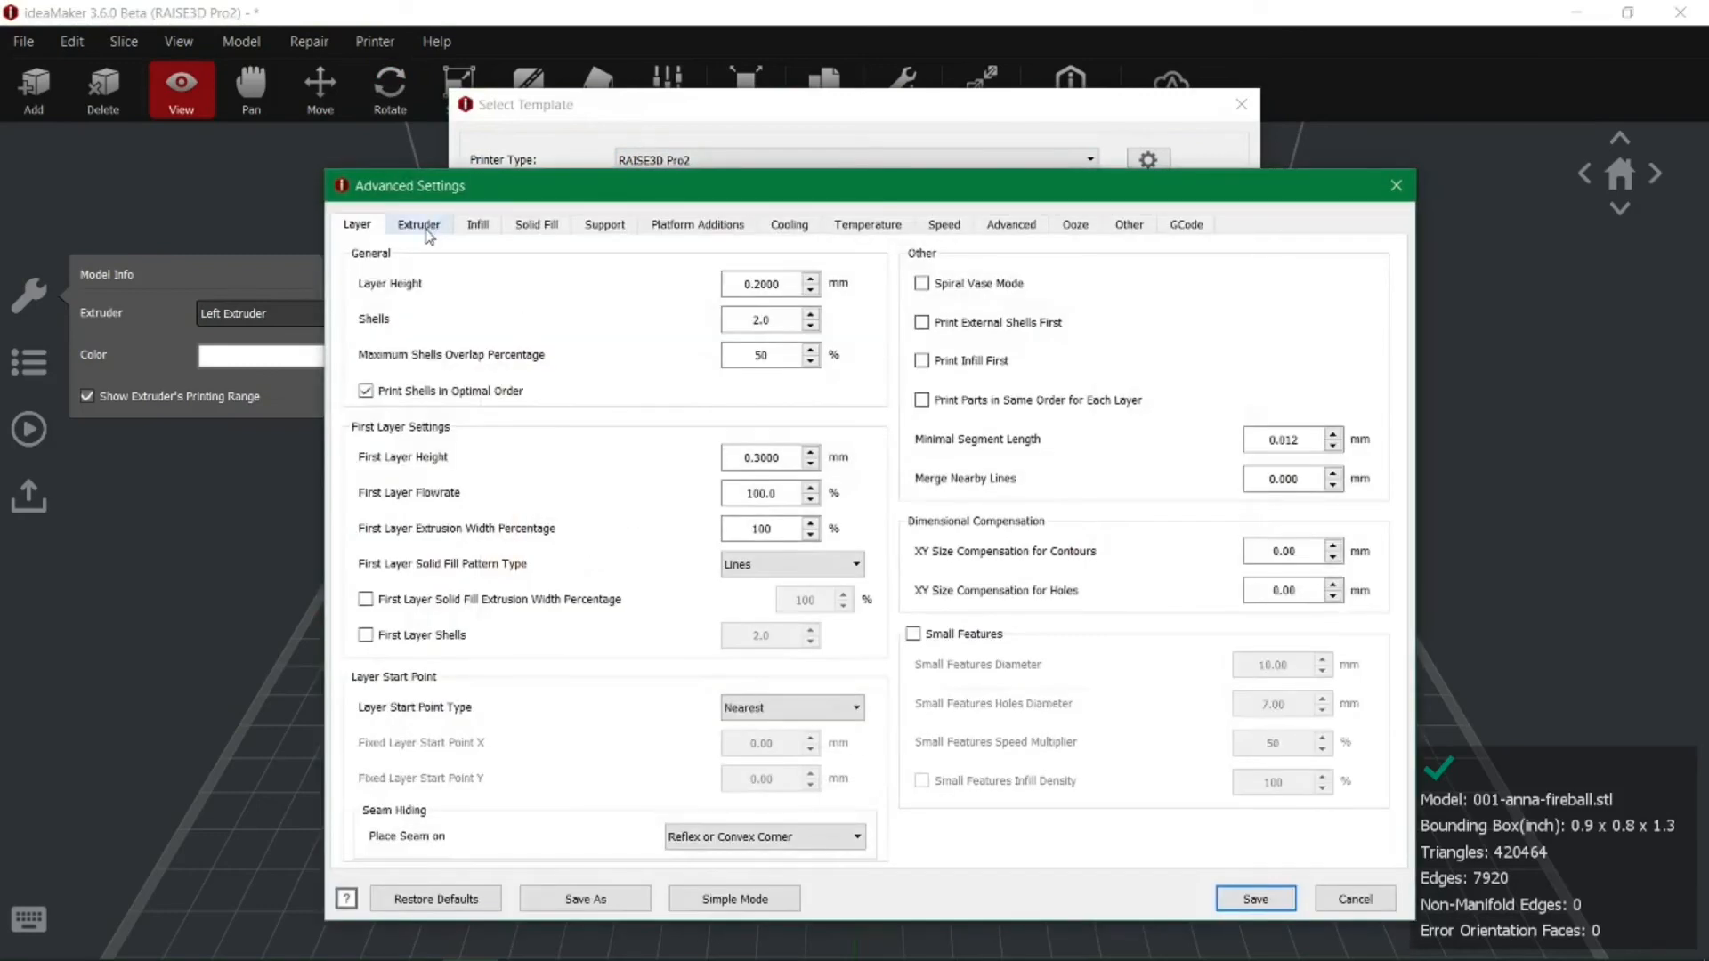
left_click(421, 227)
left_click(477, 228)
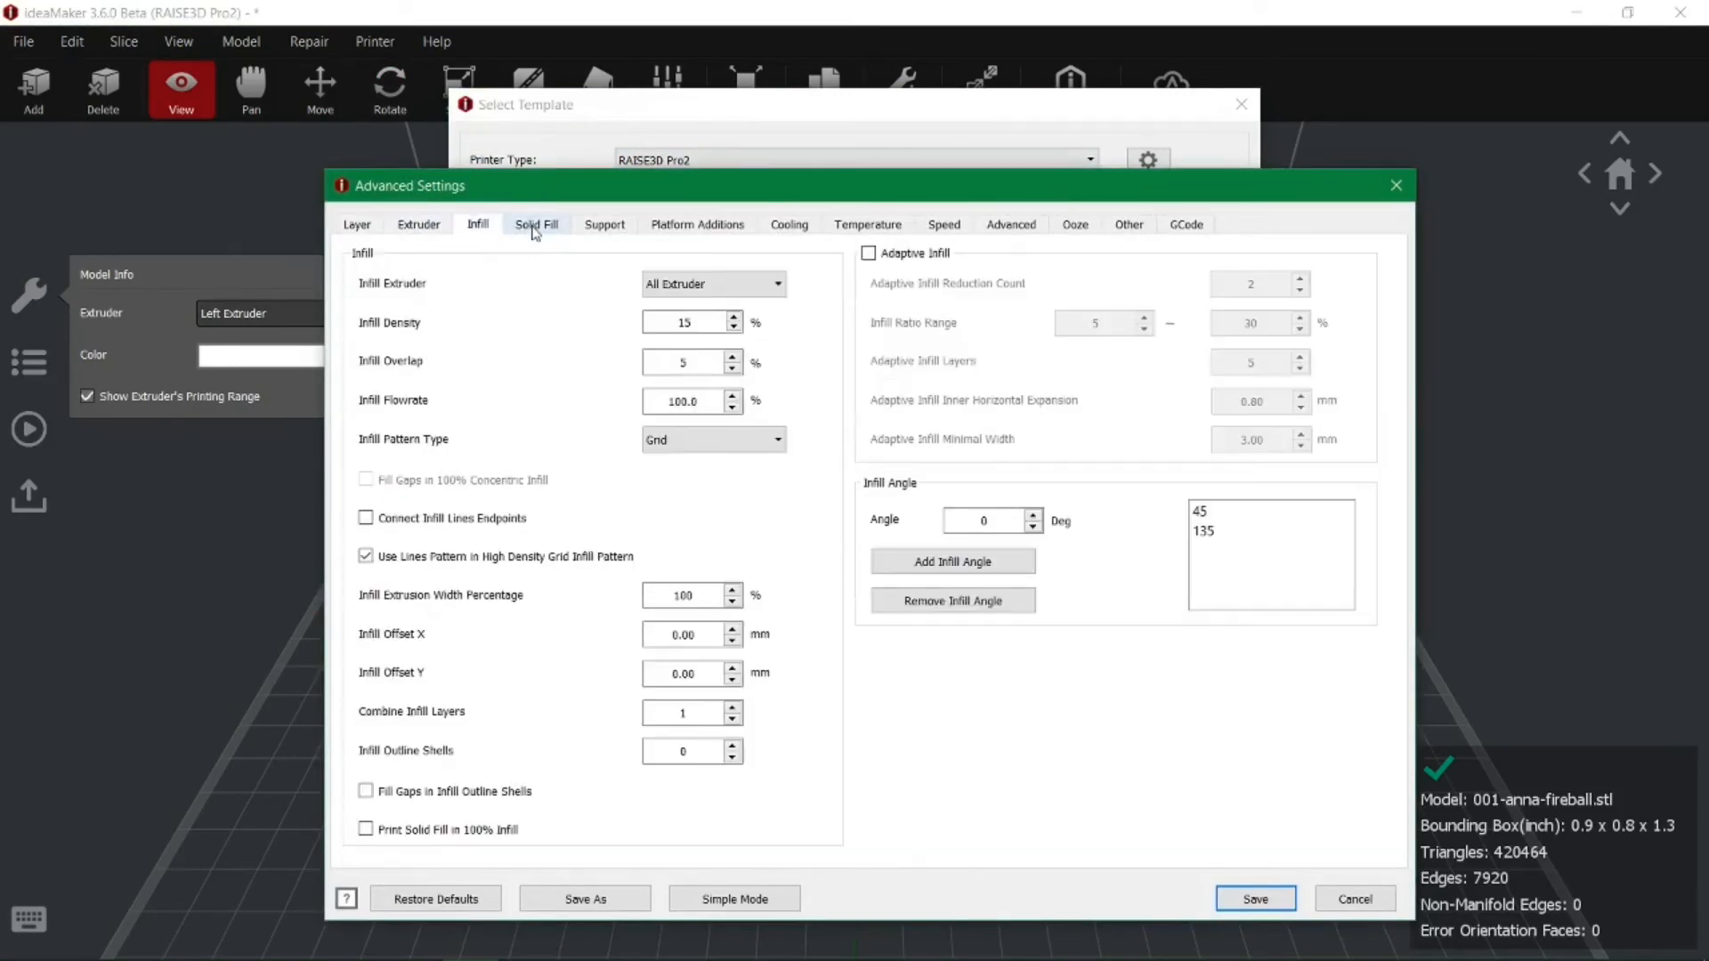
left_click(534, 231)
left_click(623, 226)
left_click(679, 229)
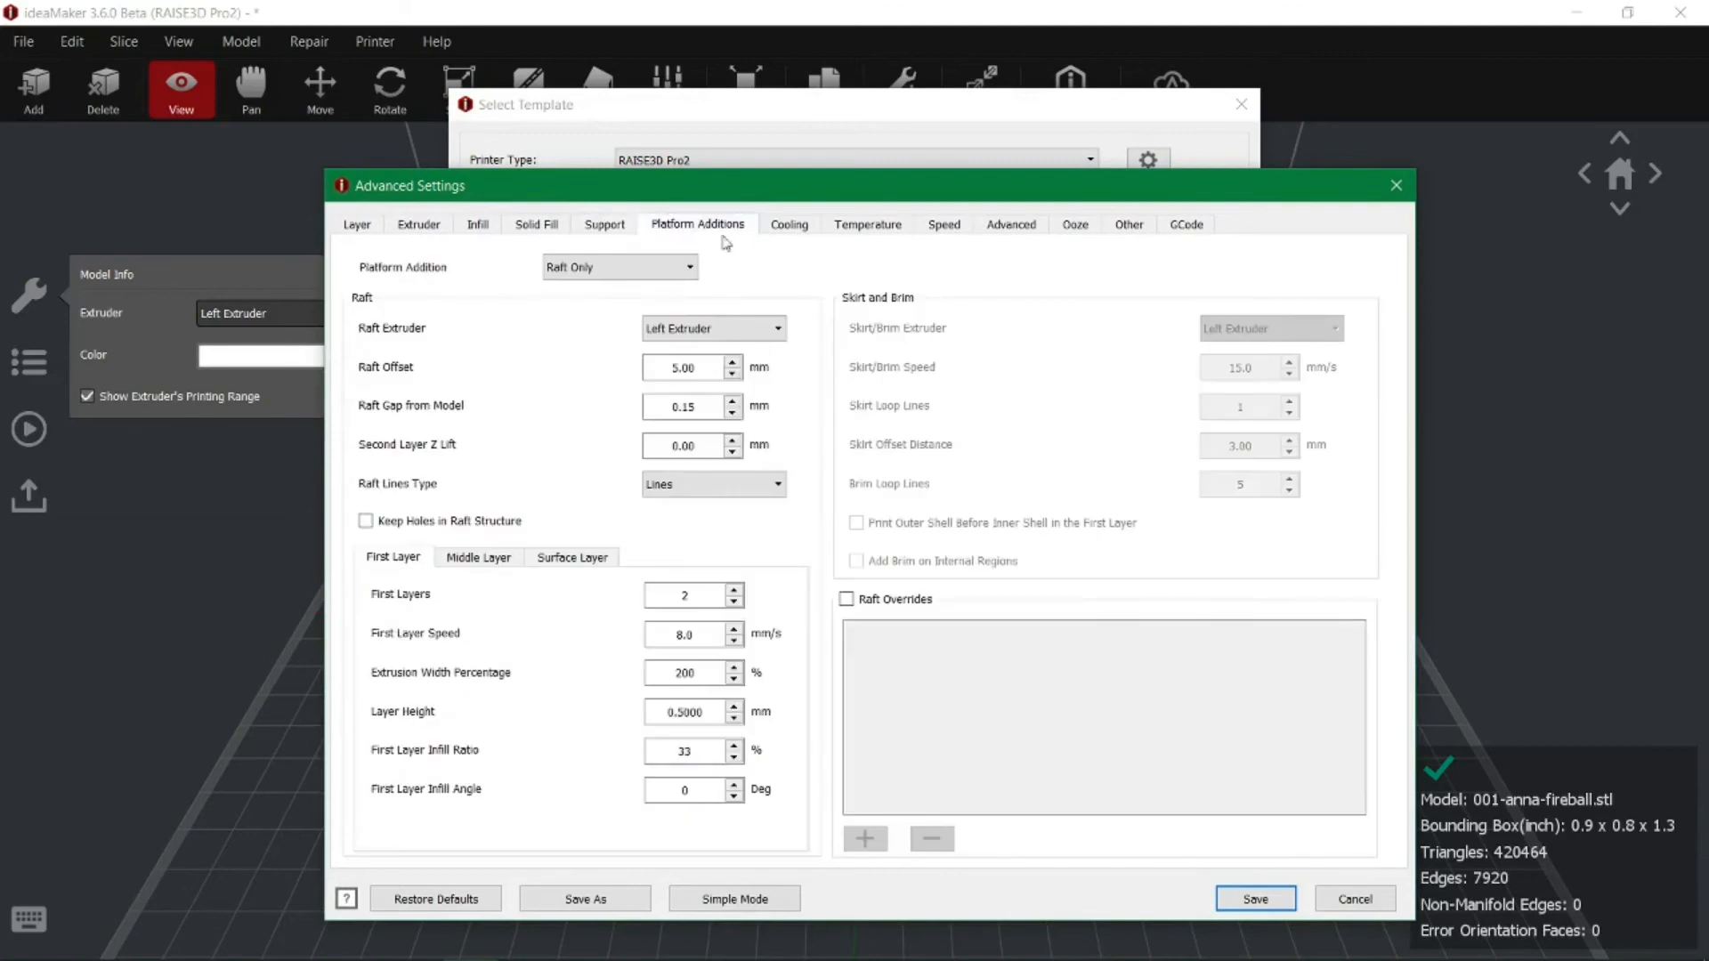
left_click(798, 225)
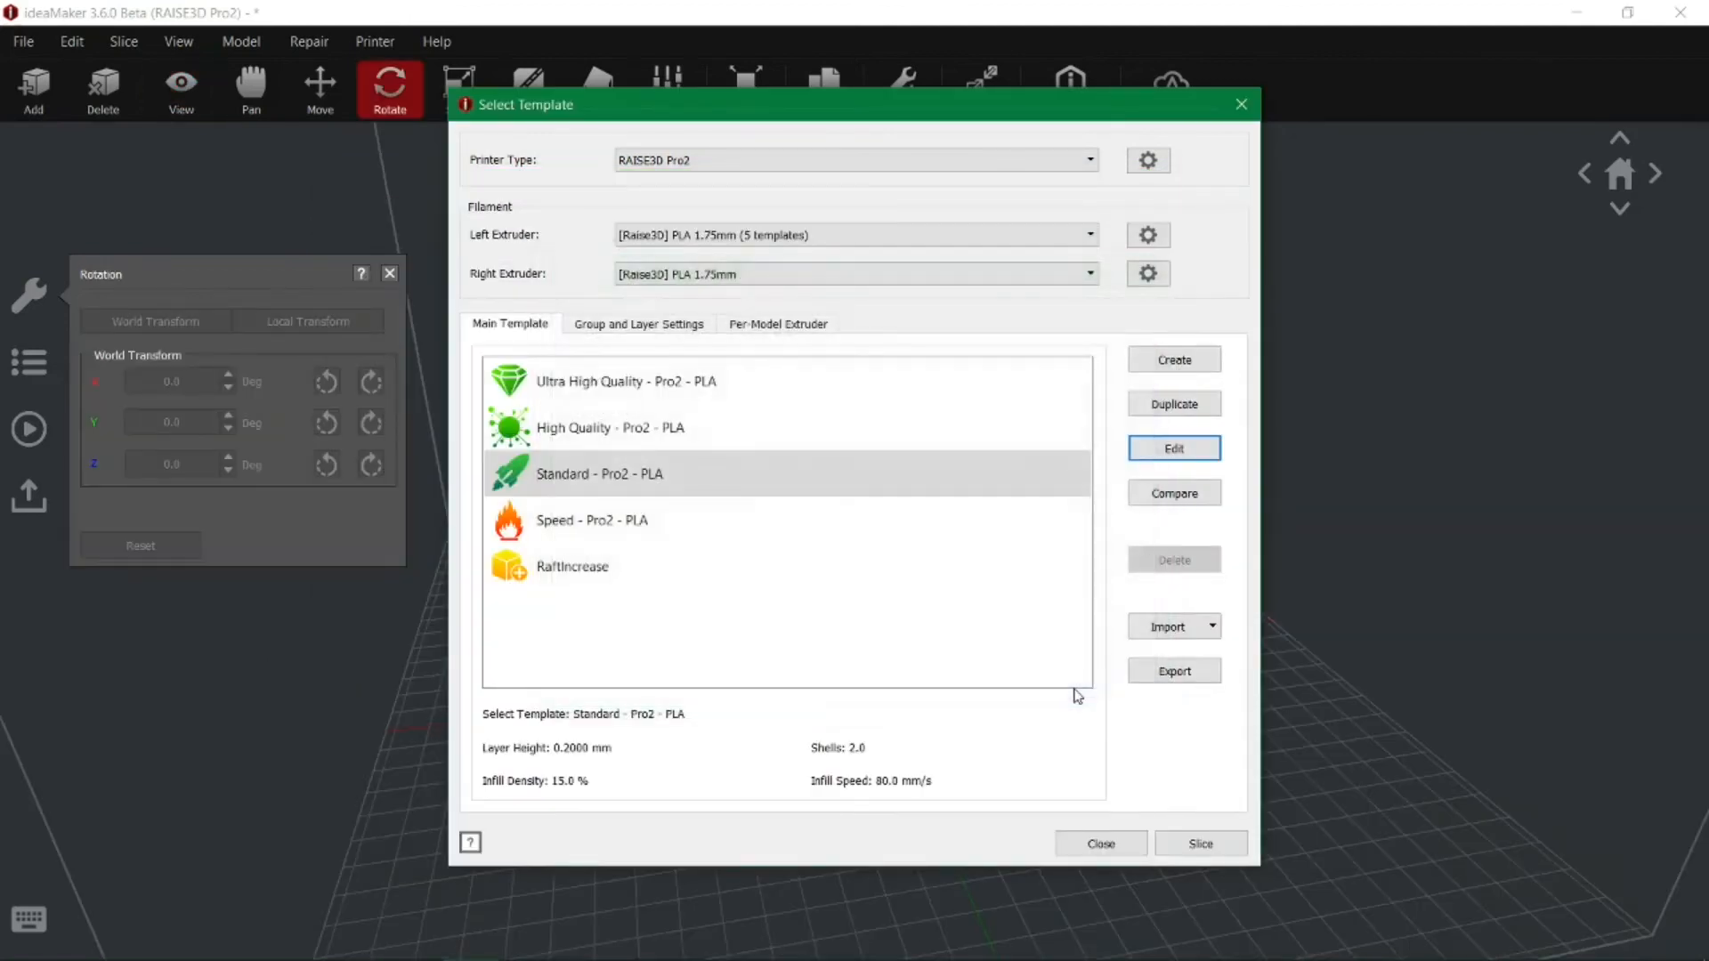
Slice with the Standard - Pro2 - PLA template and preview the print, scrubbing back through its layers
left_click(1196, 843)
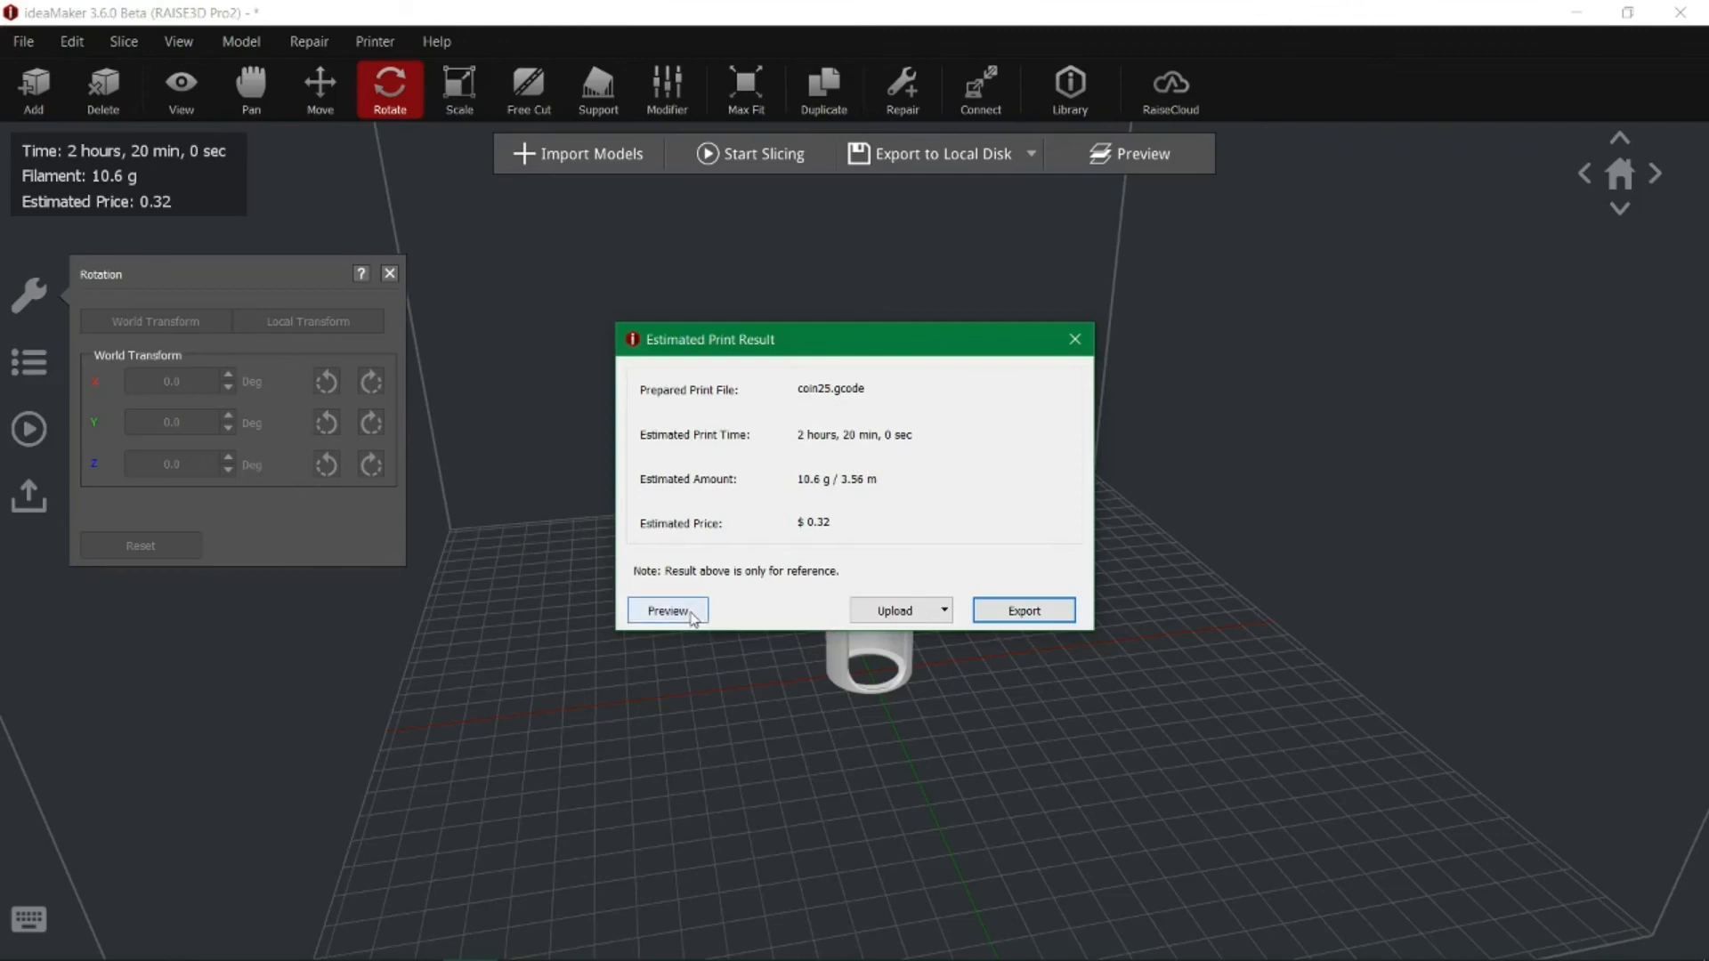
left_click(689, 613)
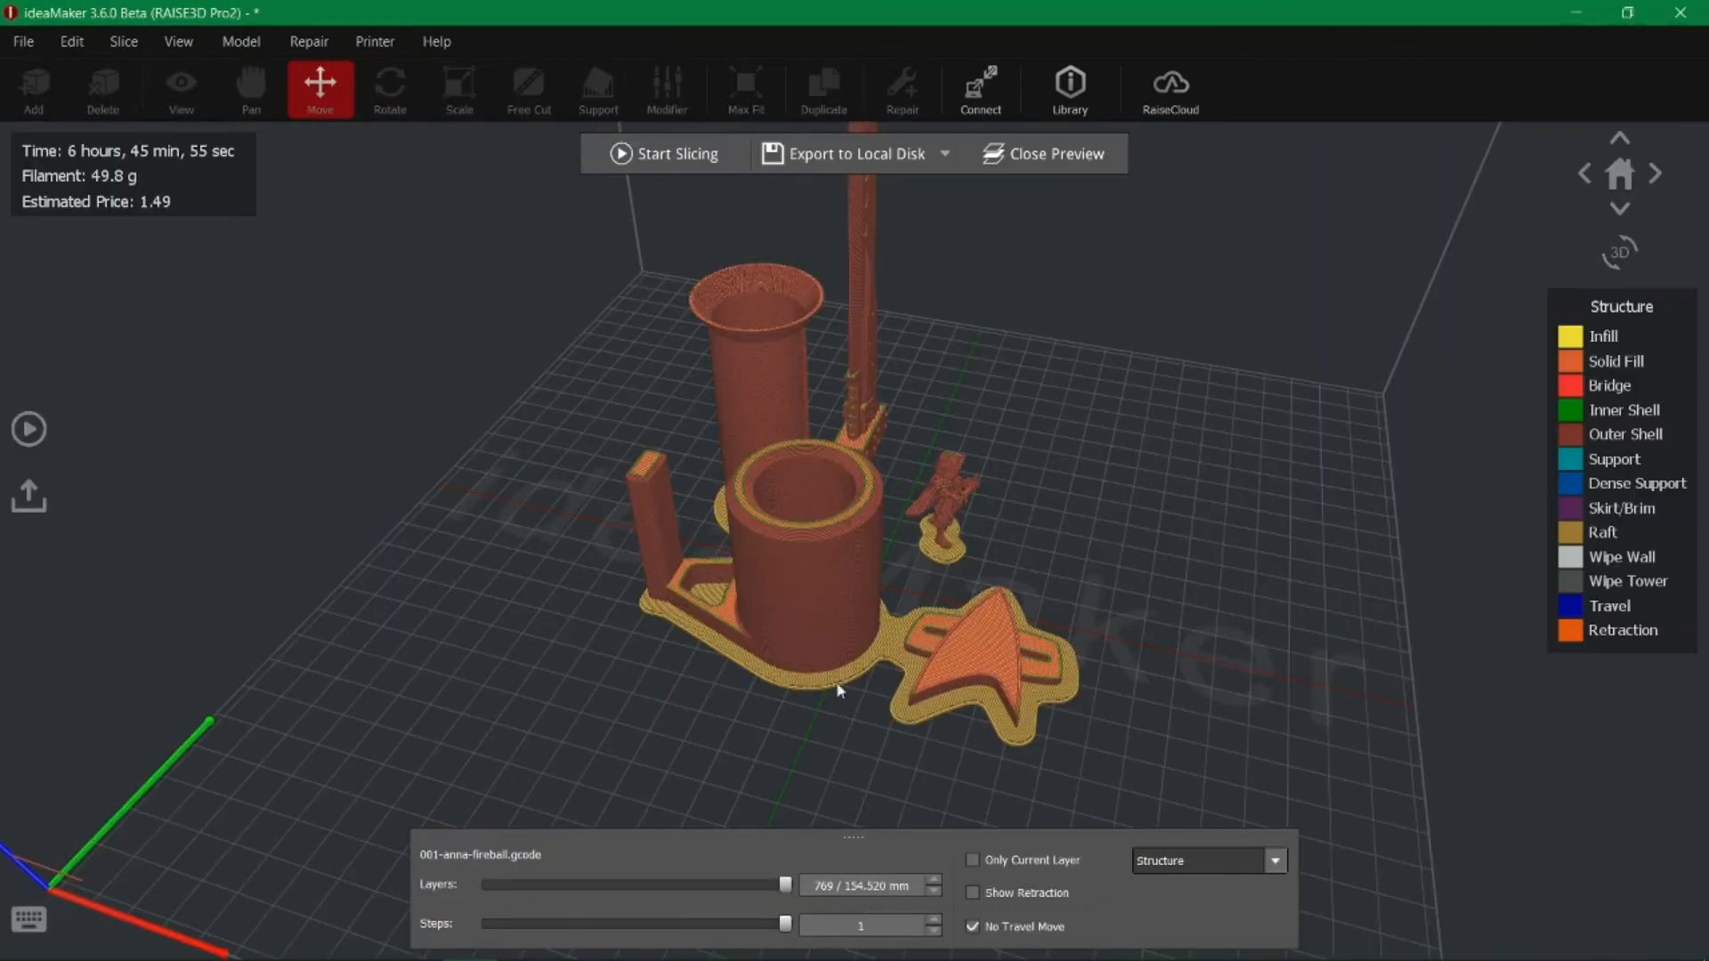
left_click_drag(786, 890, 529, 906)
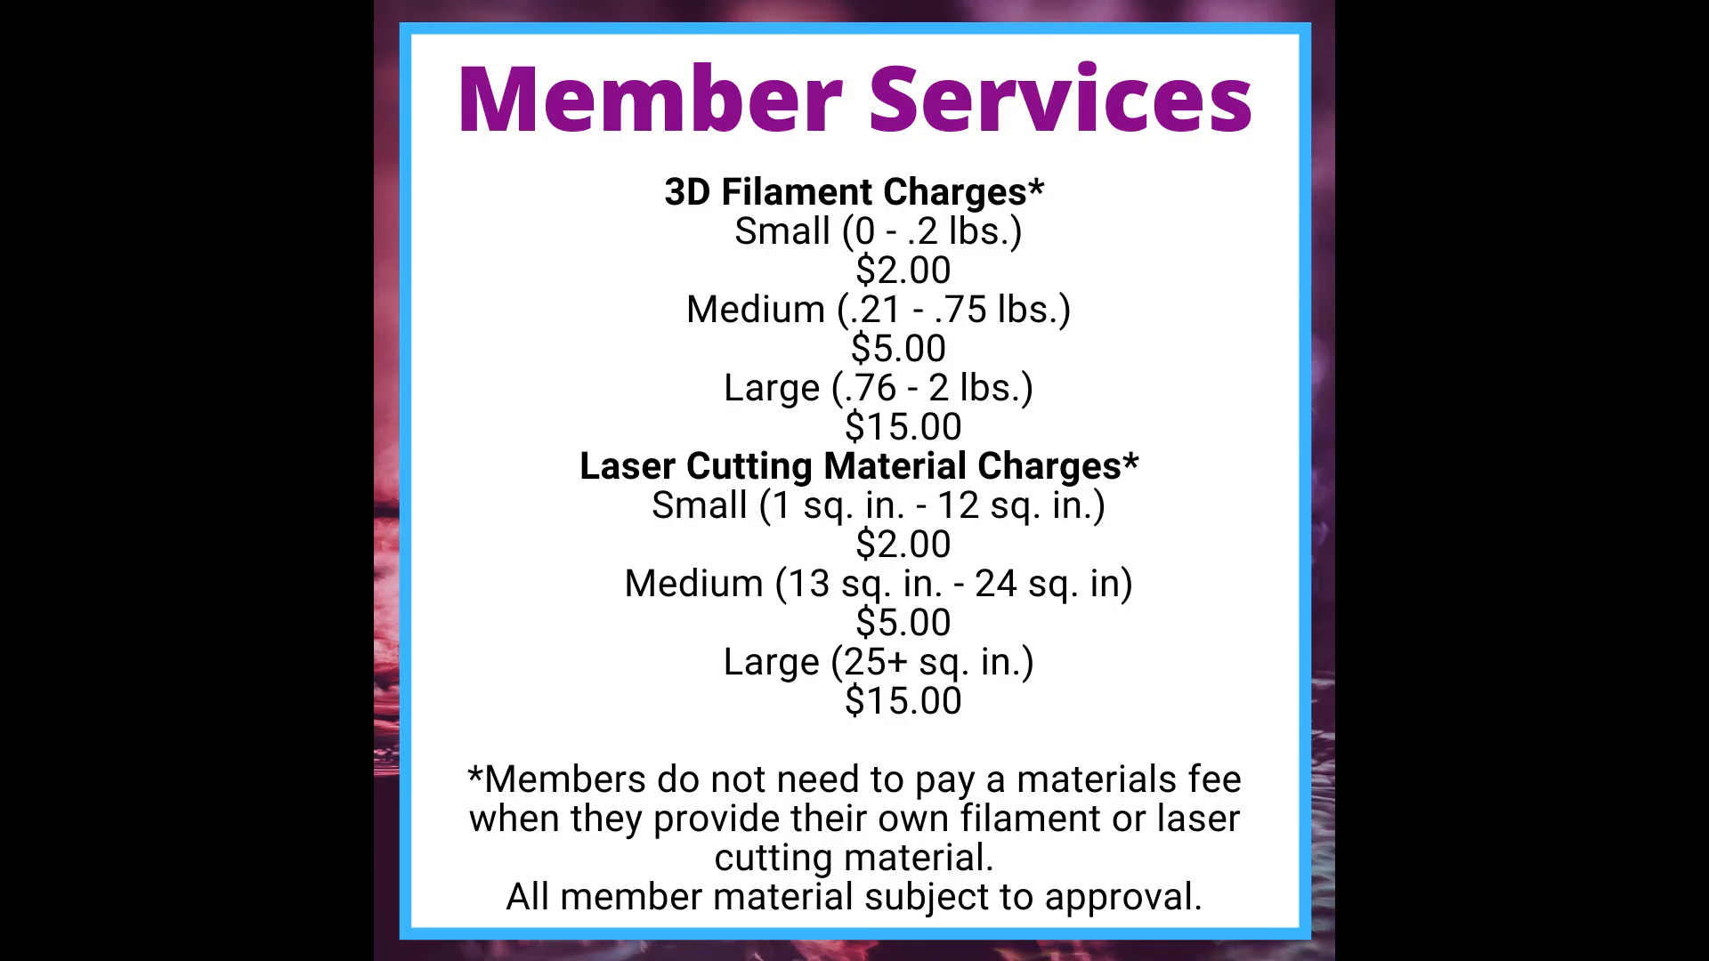